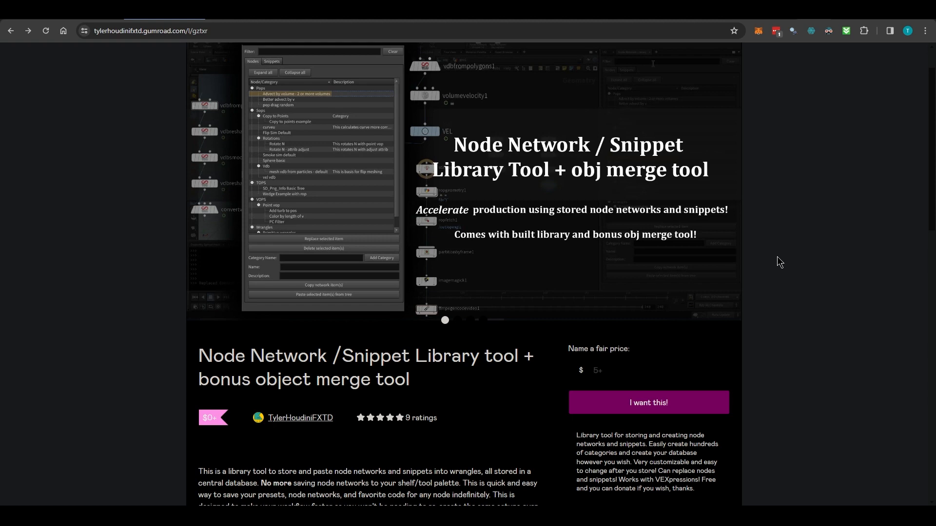
Enter 0 as the price for the Node Network / Snippet Library tool and proceed to its checkout
scroll(779, 263, down, 3)
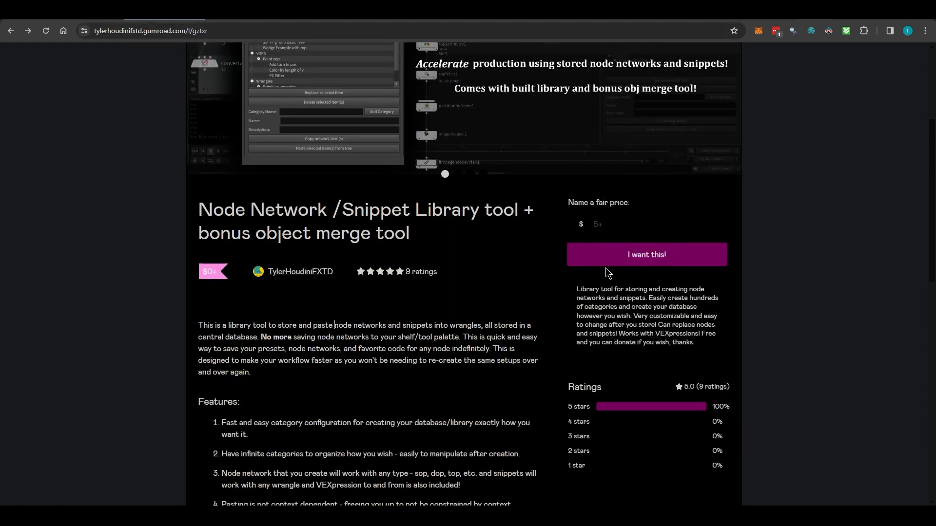
click(628, 226)
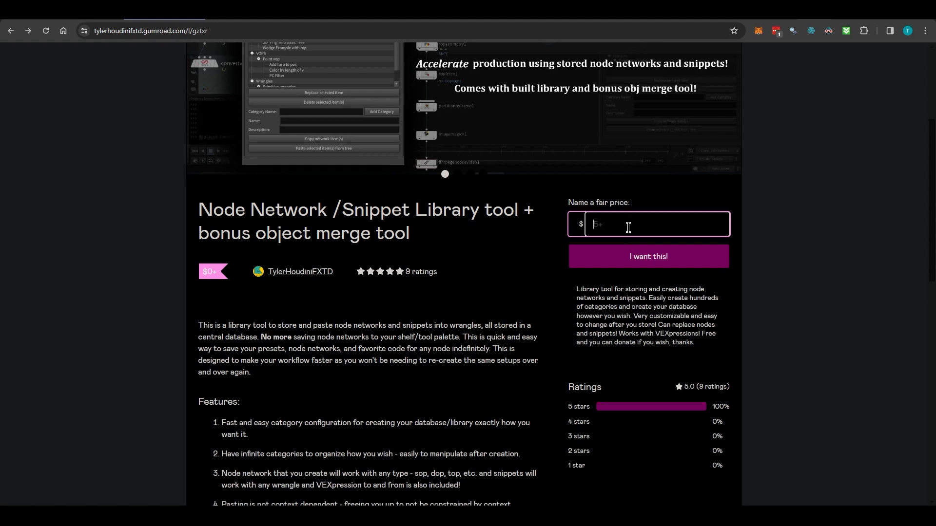
text(0)
key(BackSpace)
scroll(629, 228, up, 3)
text(0)
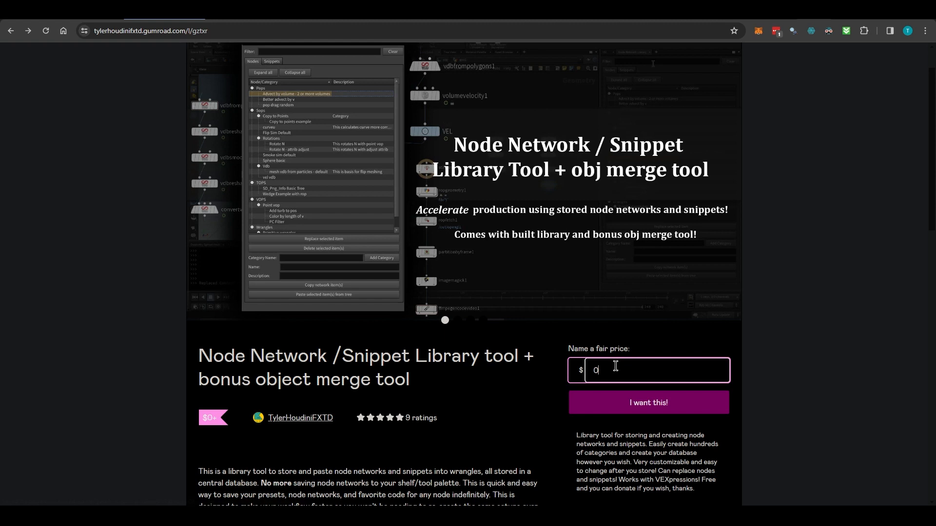
click(633, 403)
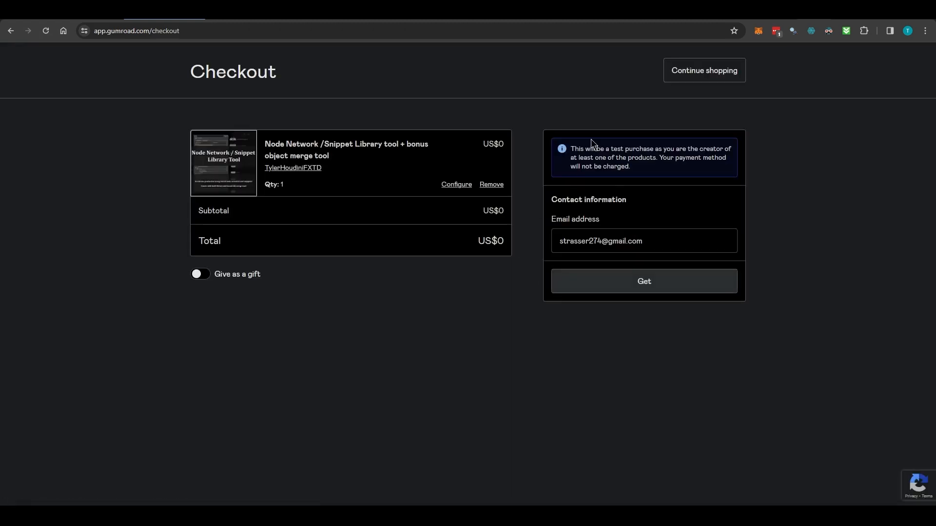
drag(570, 146, 651, 172)
click(652, 190)
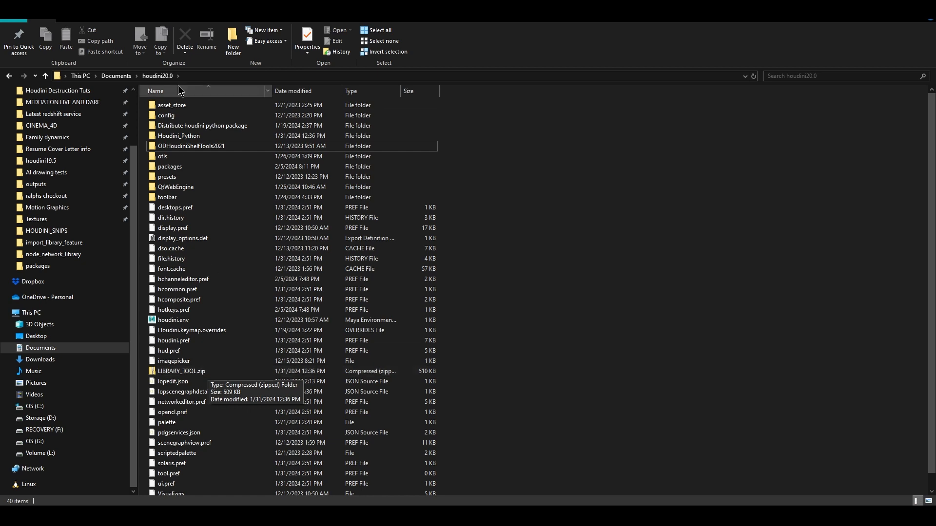
In File Explorer, inspect the full path of the houdini20.0 folder in Documents
click(202, 74)
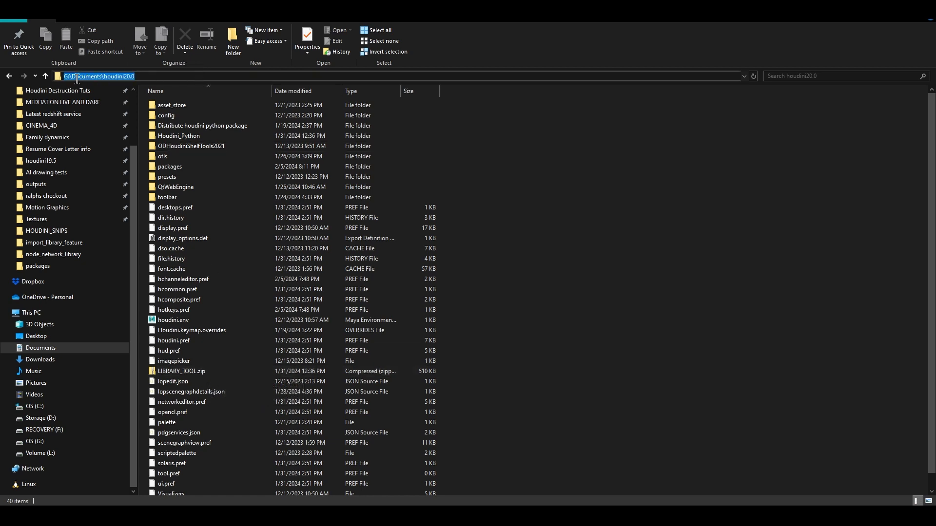
drag(76, 76, 154, 71)
click(154, 73)
drag(72, 76, 62, 78)
click(78, 77)
drag(71, 77, 99, 78)
key(Escape)
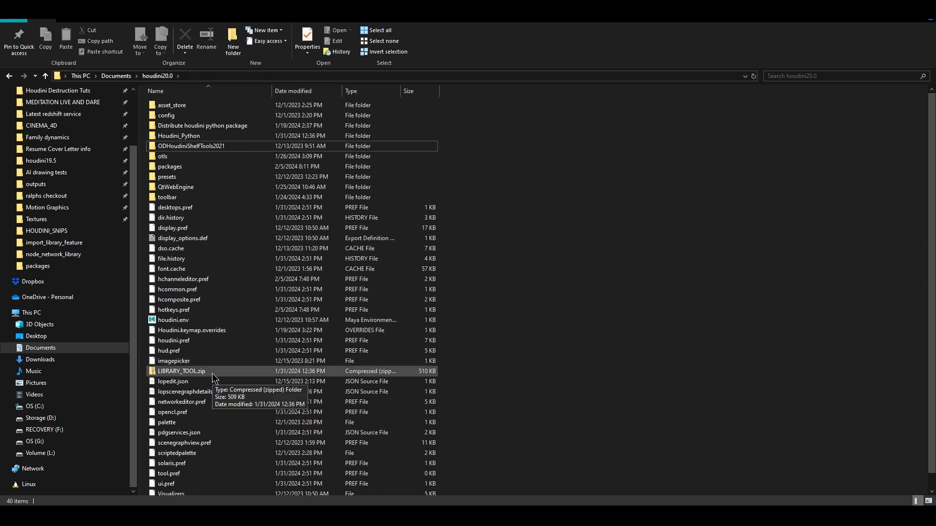
Extract LIBRARY_TOOL.zip into its own LIBRARY_TOOL folder with 7-Zip, check the extracted contents and return to houdini20.0
click(210, 374)
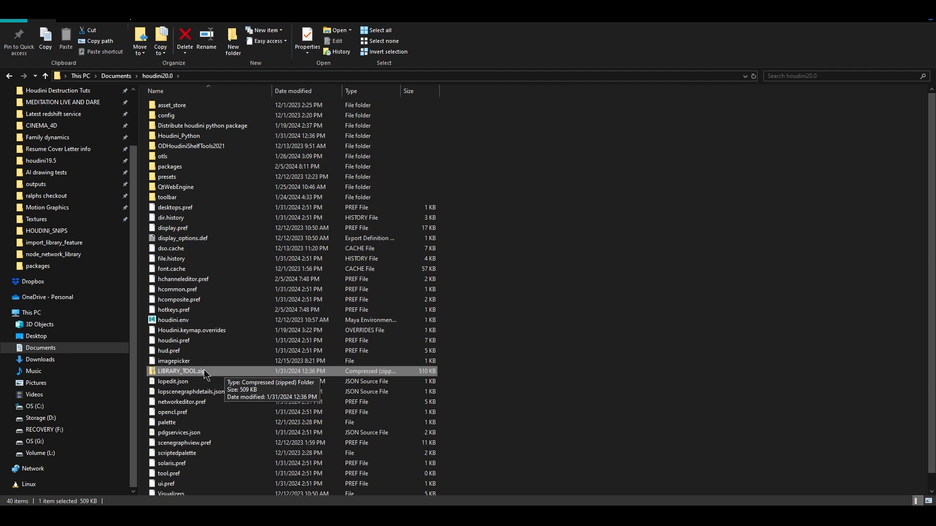
right_click(204, 373)
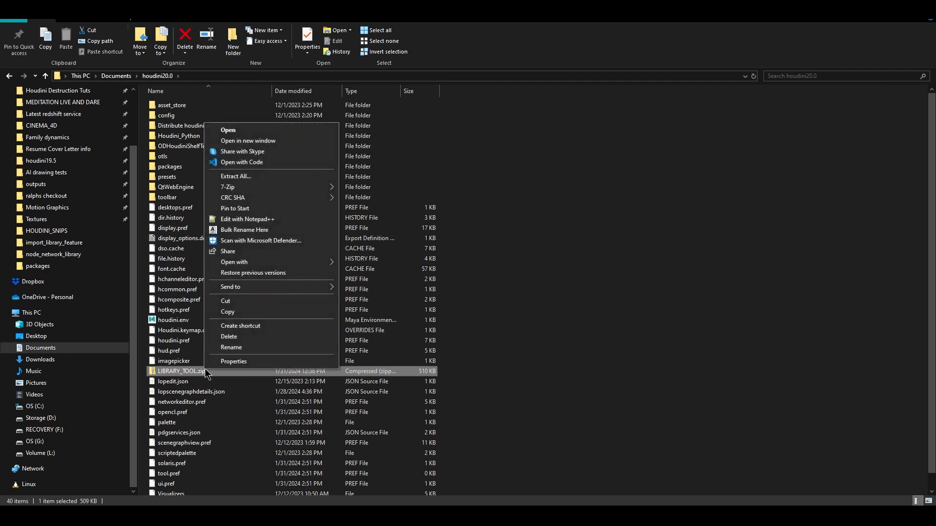
mouse_move(283, 188)
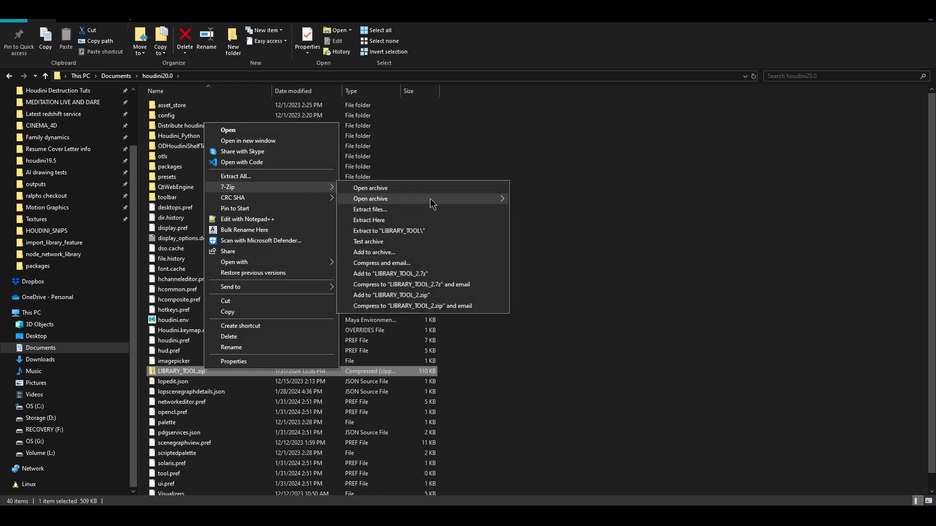
click(400, 232)
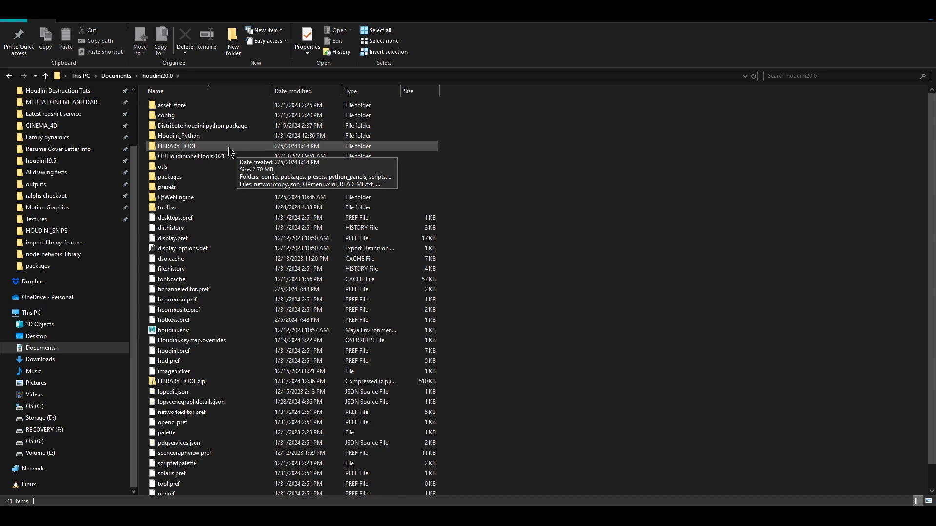
double_click(228, 147)
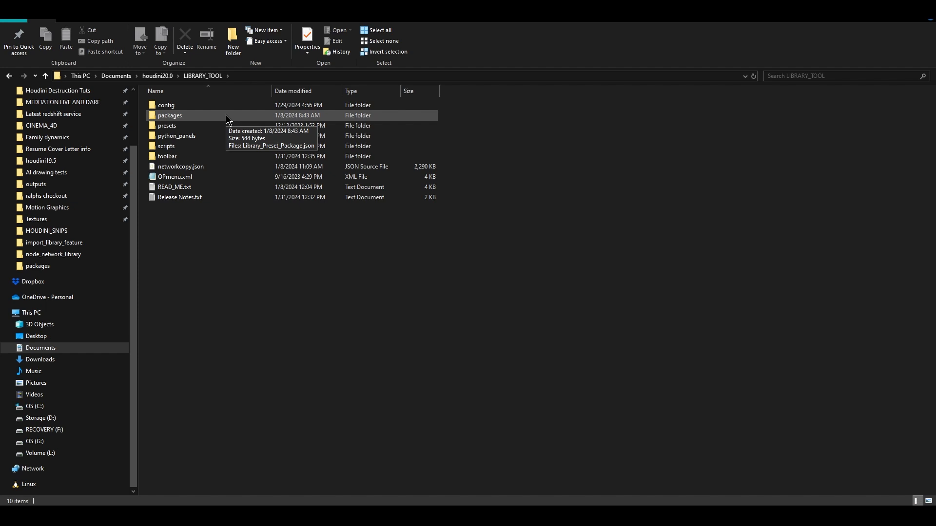
click(158, 77)
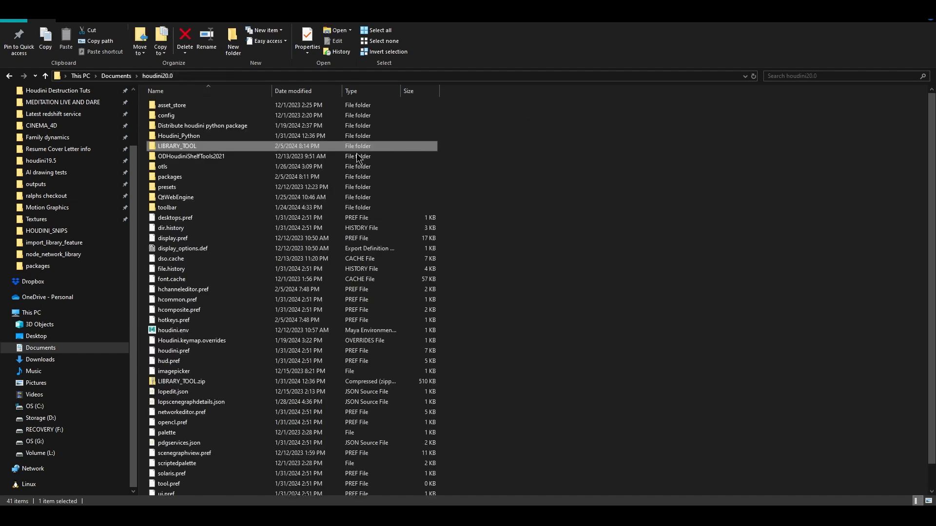
Copy Library_Preset_Package.json from the packages folder inside LIBRARY_TOOL into the houdini20.0 packages folder
mouse_move(178, 178)
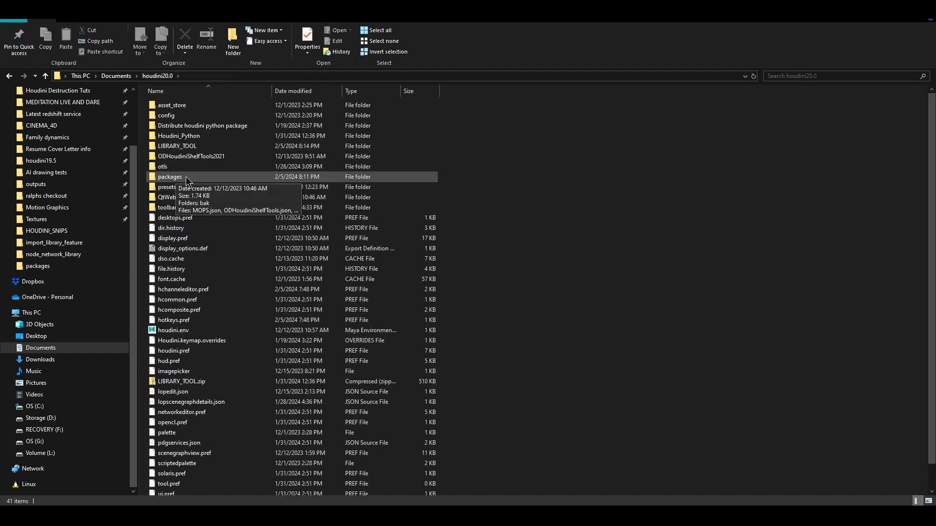
double_click(211, 147)
mouse_move(211, 147)
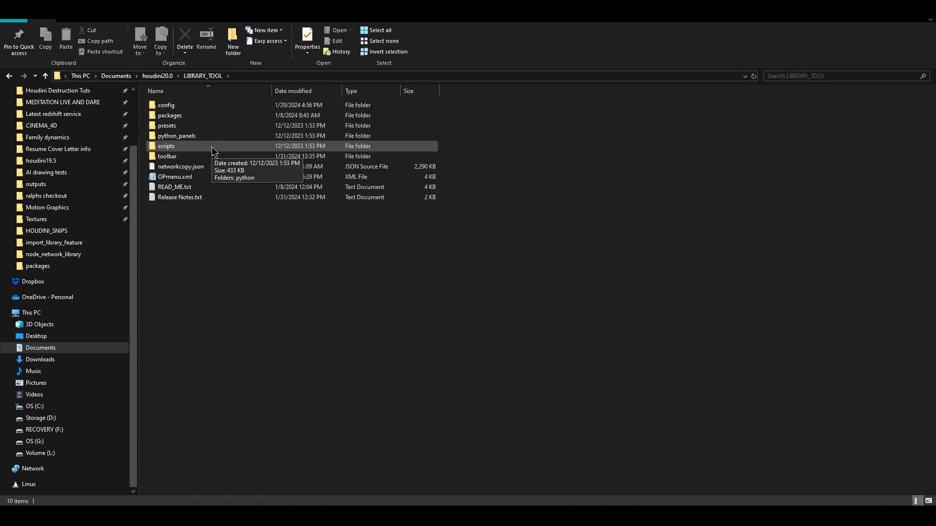
double_click(209, 114)
click(216, 105)
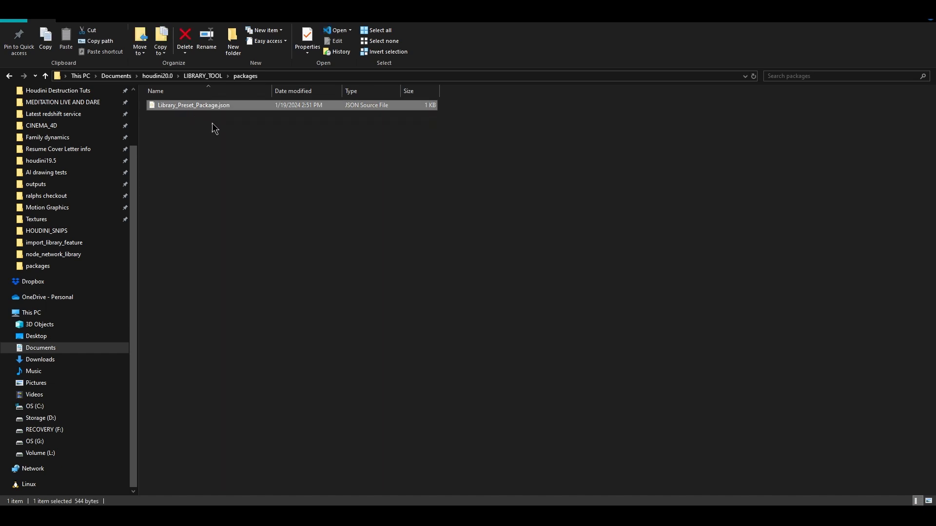
key(ctrl+c)
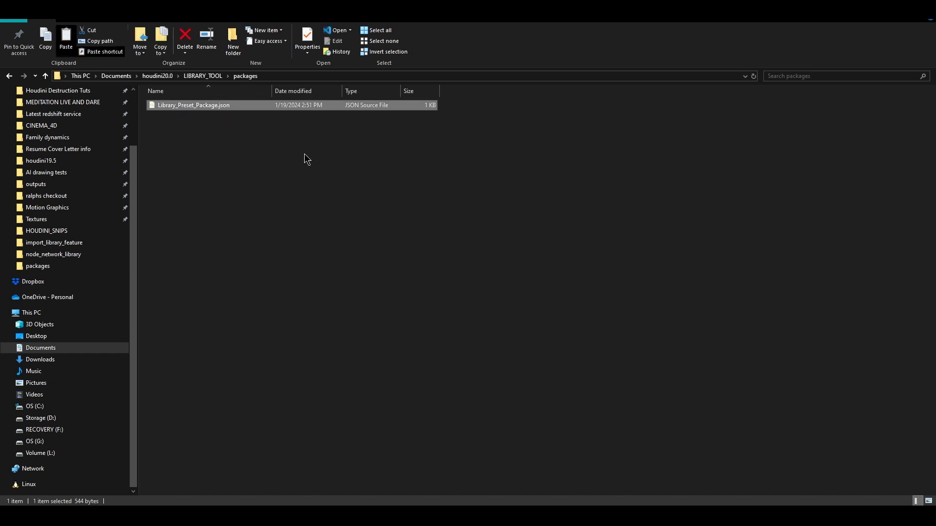
click(156, 77)
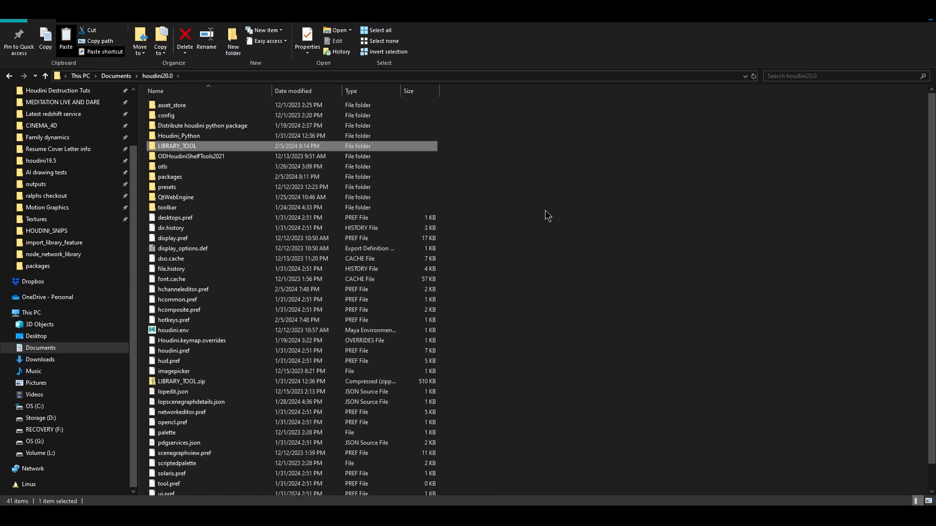
double_click(240, 177)
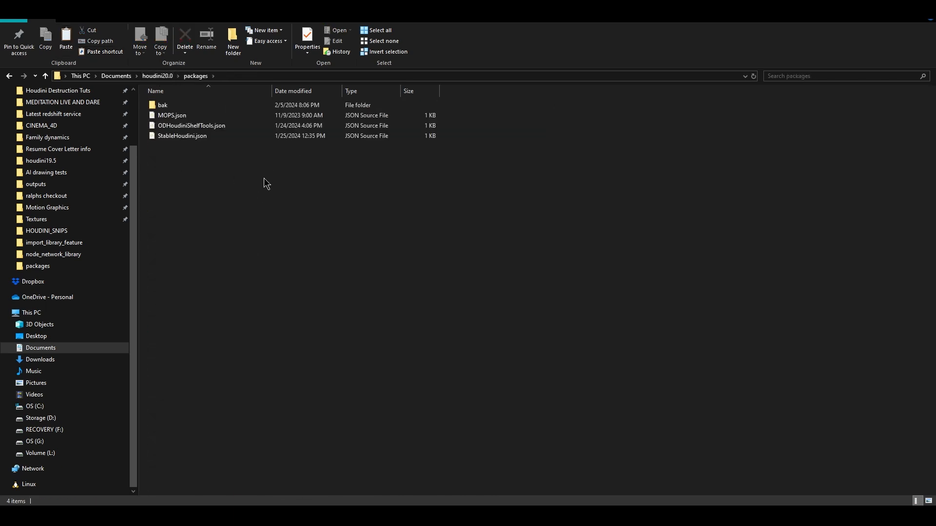
key(ctrl+v)
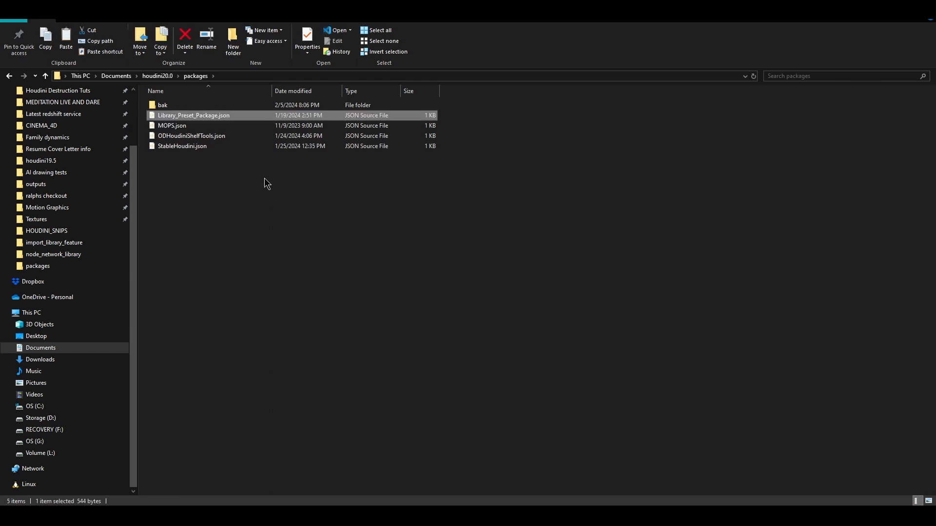
Open the copied Library_Preset_Package.json in Visual Studio Code and review its PYTHONPATH and HOUDINI_PATH entries
double_click(249, 118)
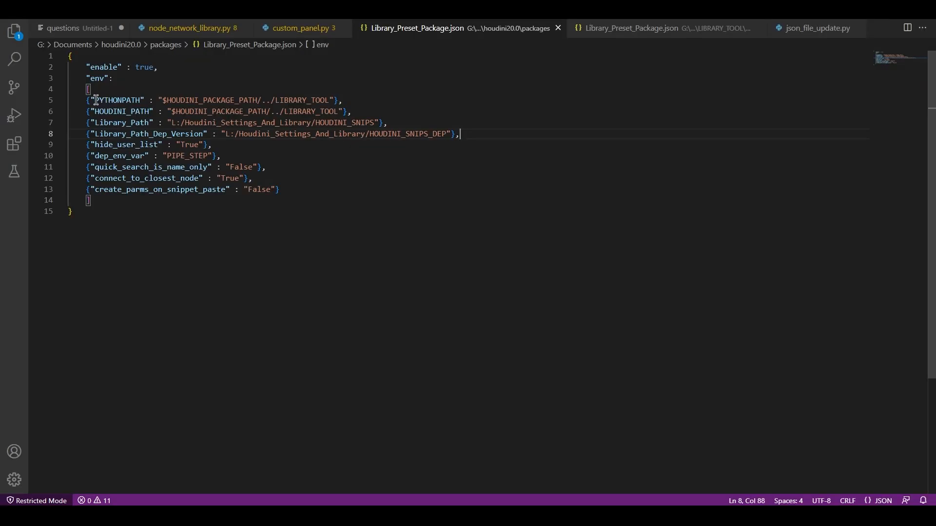
drag(91, 101, 413, 110)
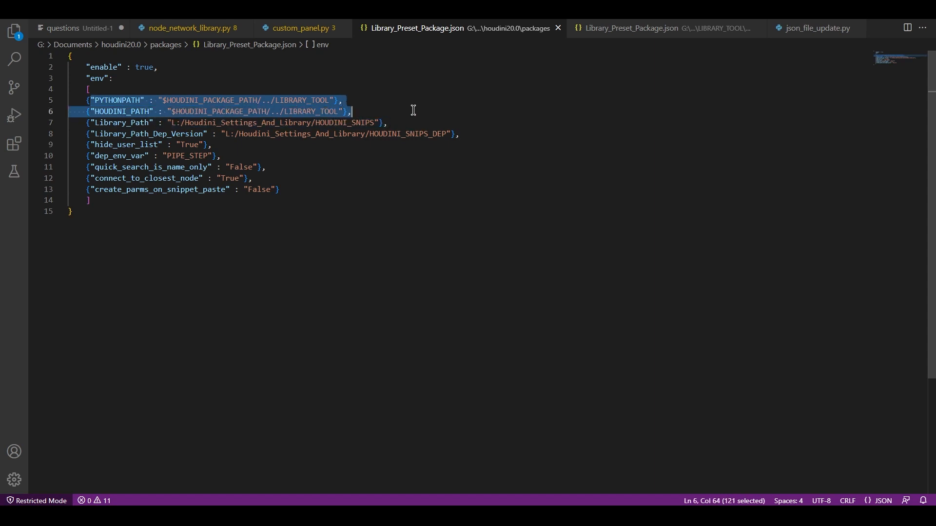
click(414, 110)
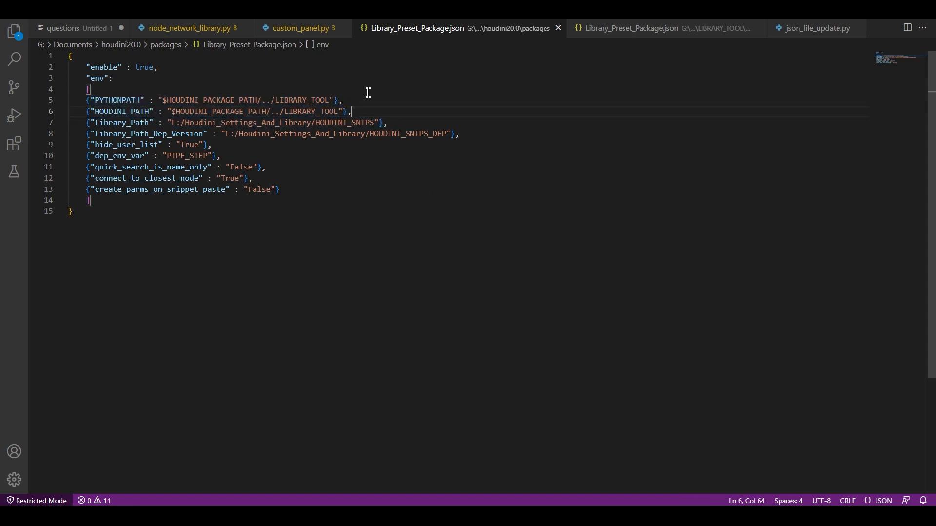
Compare the LIBRARY_TOOL folder's location in File Explorer with the $HOUDINI_PACKAGE_PATH/../ part of the PYTHONPATH value in the package file
click(381, 512)
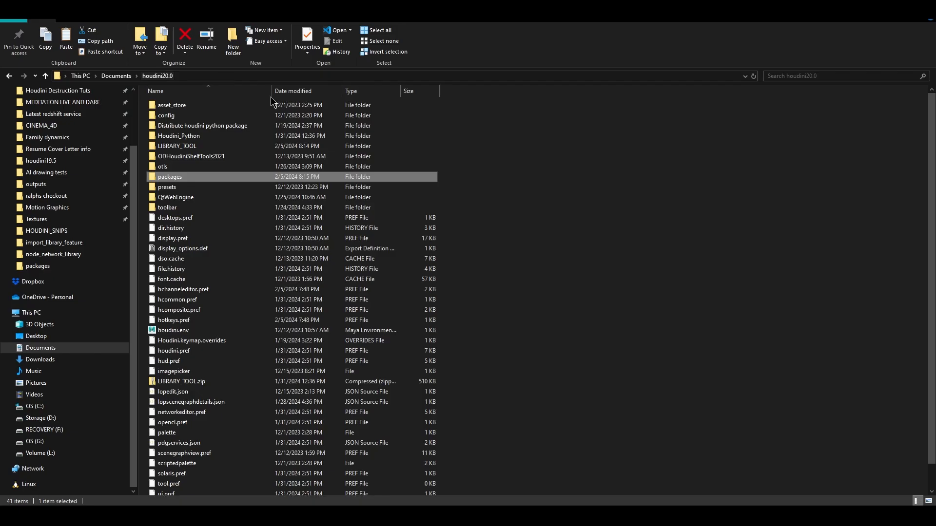
double_click(216, 146)
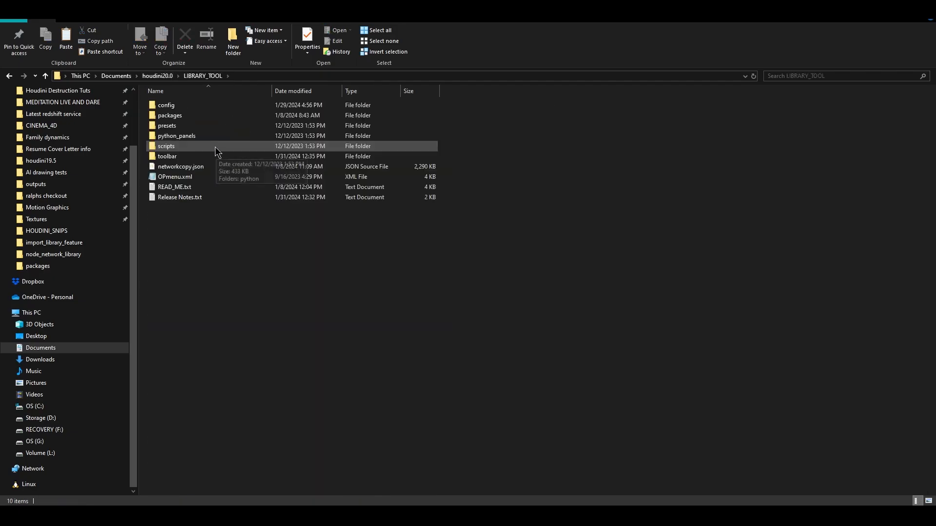
click(153, 75)
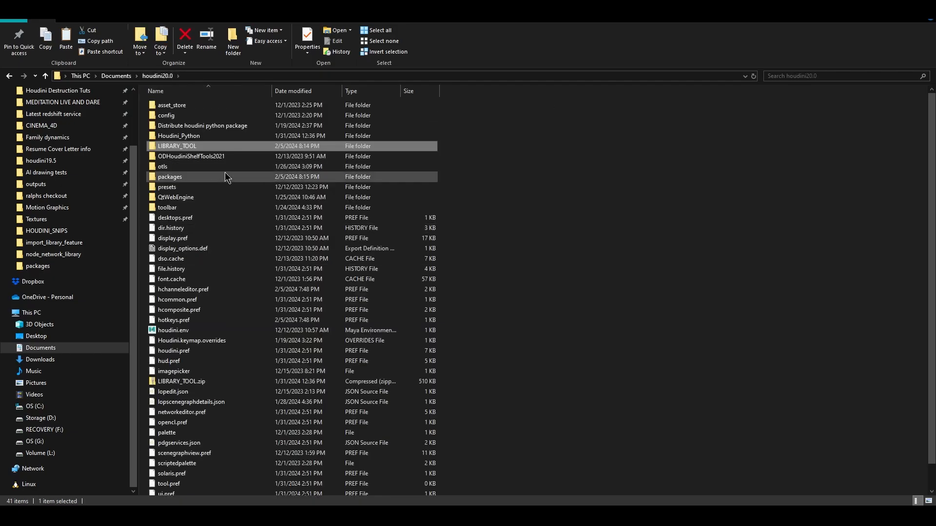
key(alt+Tab)
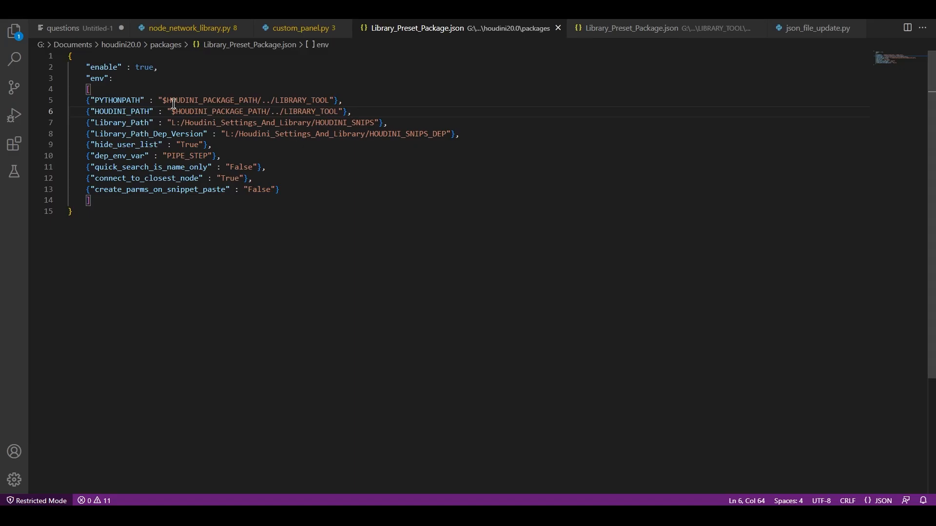
drag(261, 101, 275, 100)
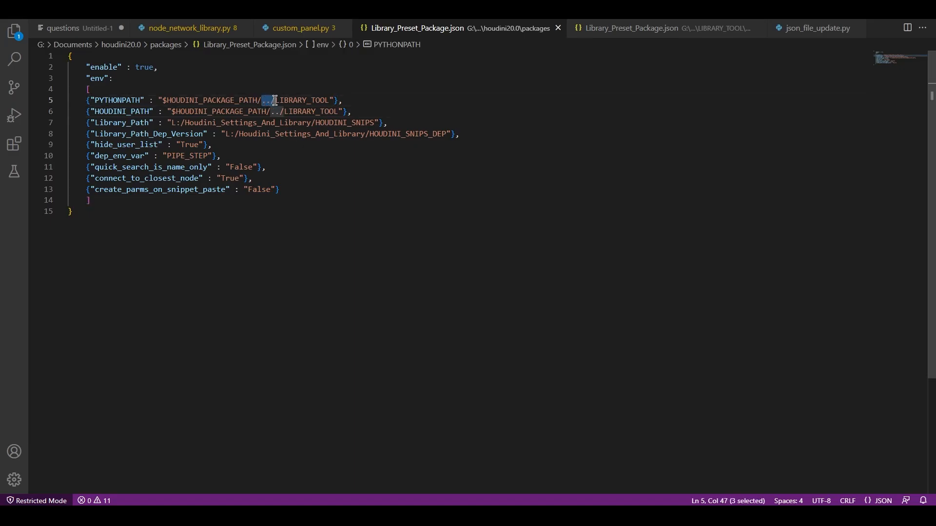
click(275, 100)
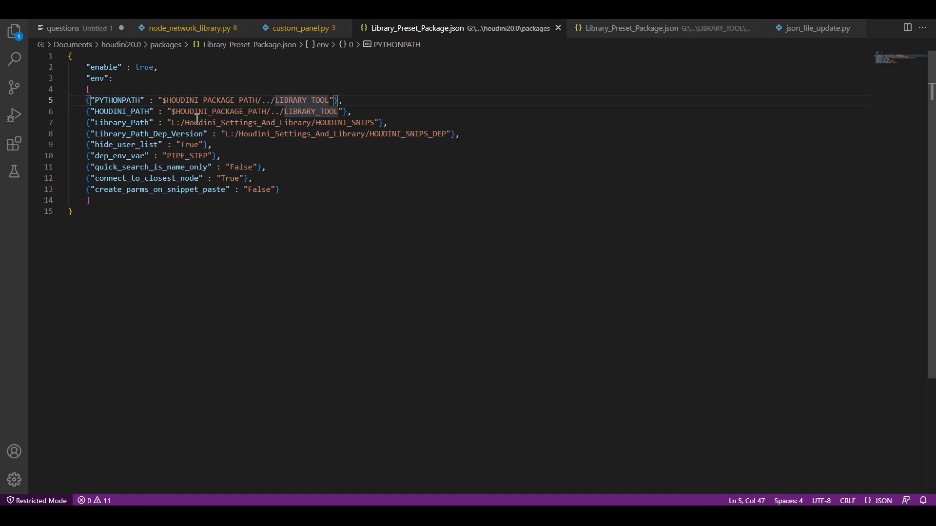
drag(162, 101, 257, 101)
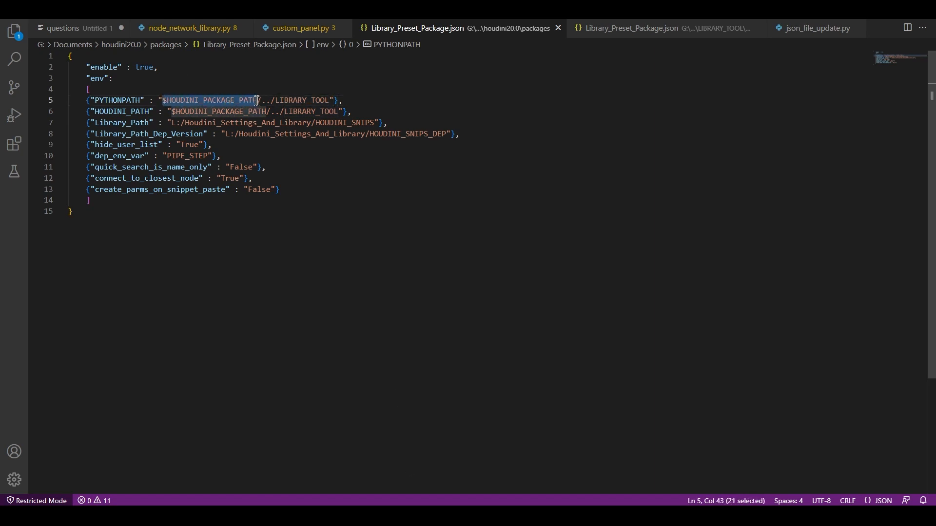
Trace the PYTHONPATH value through File Explorer, from the packages folder up to houdini20.0 and into LIBRARY_TOOL
key(alt+Tab)
double_click(174, 177)
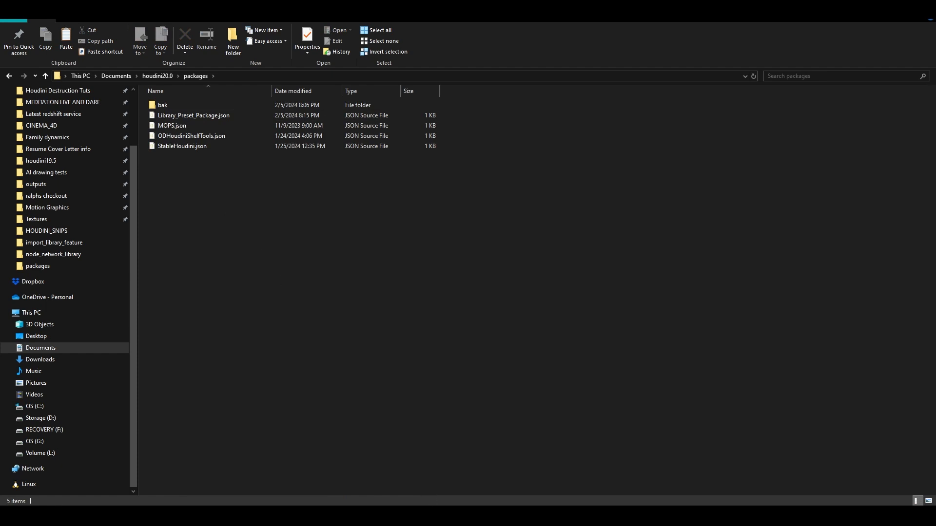
key(alt+Tab)
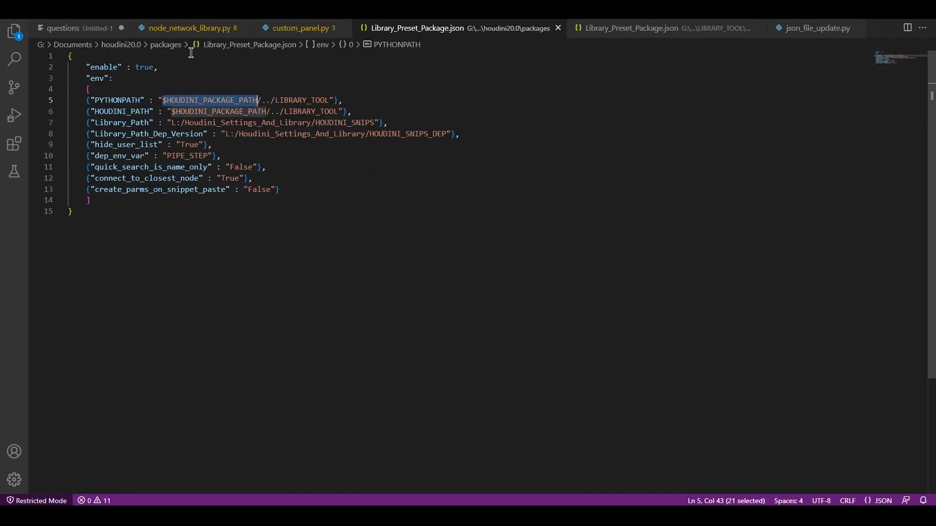
click(263, 101)
click(326, 101)
double_click(326, 101)
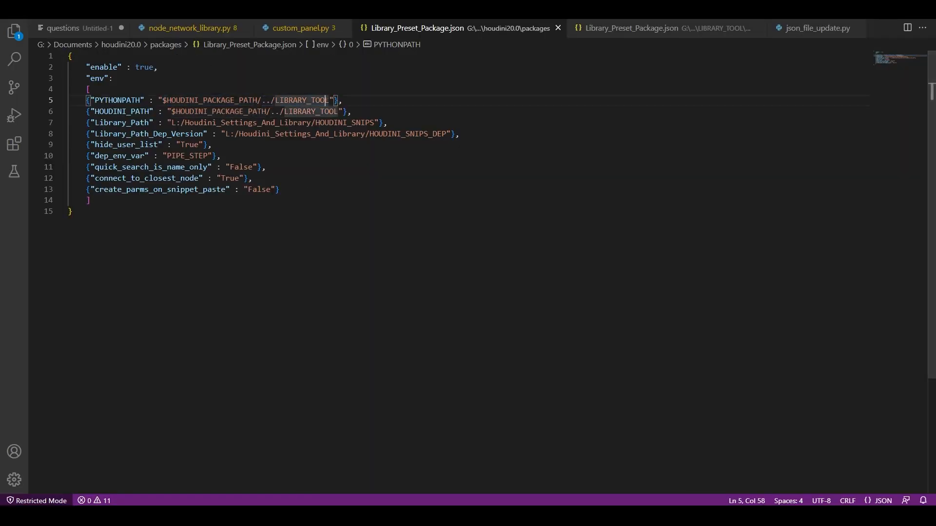
key(alt+Tab)
click(156, 76)
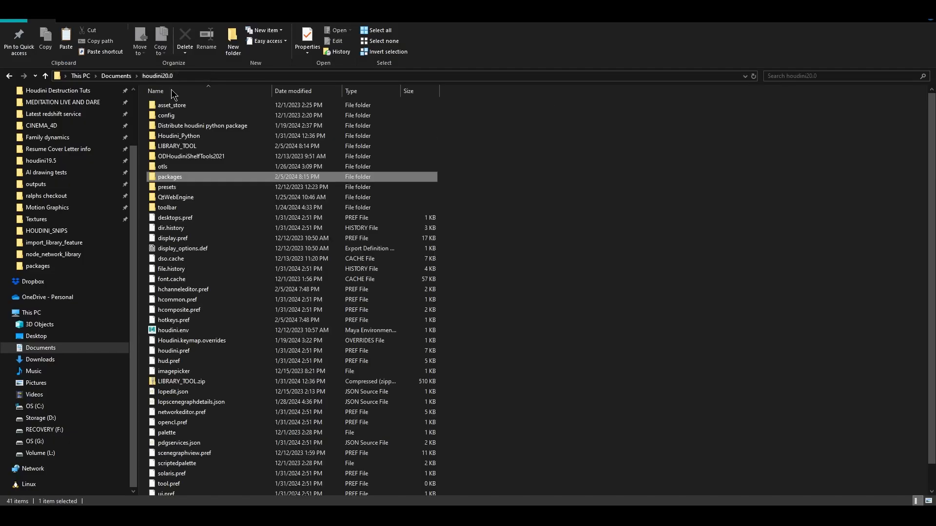
double_click(189, 146)
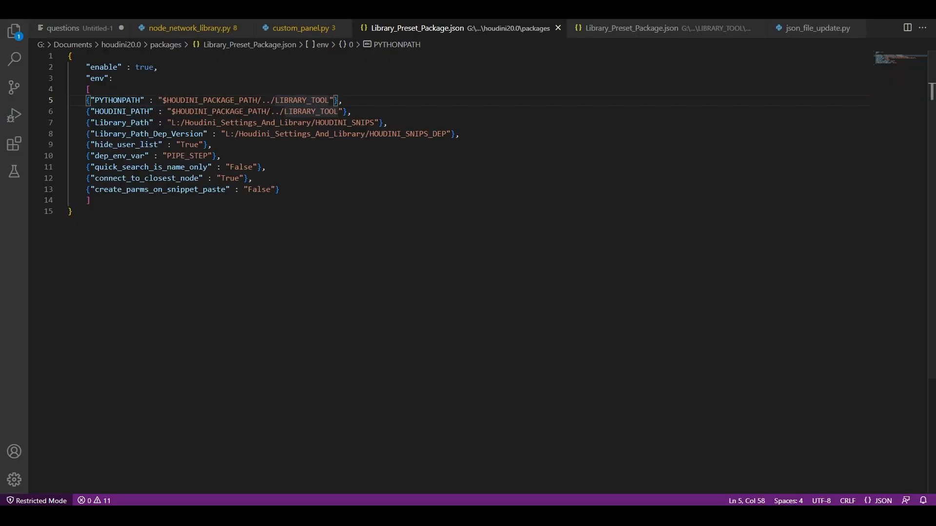
Review the PYTHONPATH and HOUDINI_PATH entries in Visual Studio Code, and examine the LIBRARY_TOOL folder's contents in File Explorer
click(556, 515)
drag(98, 103, 344, 114)
click(344, 113)
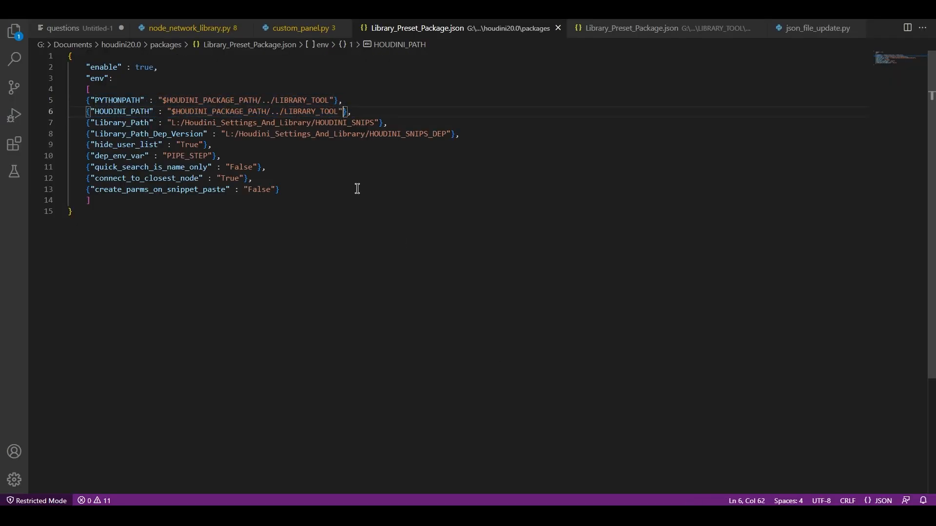
click(397, 515)
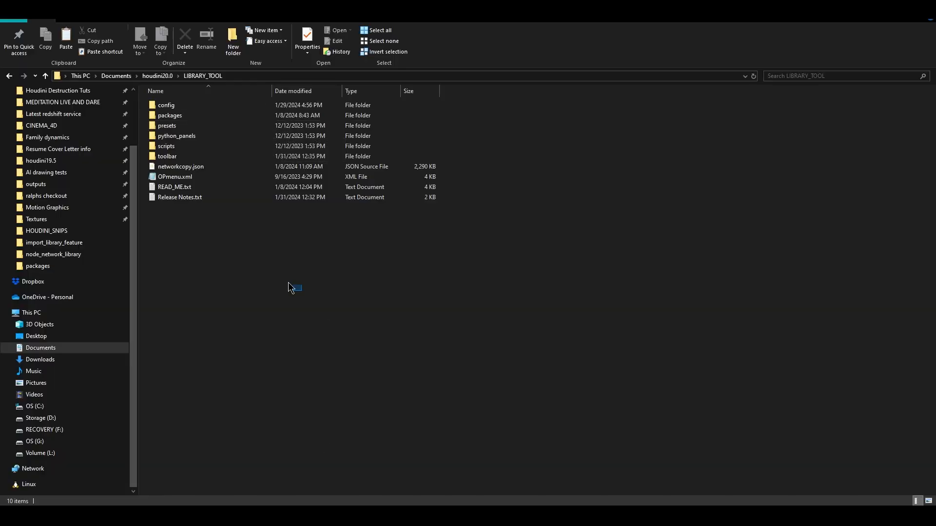
drag(302, 291, 215, 106)
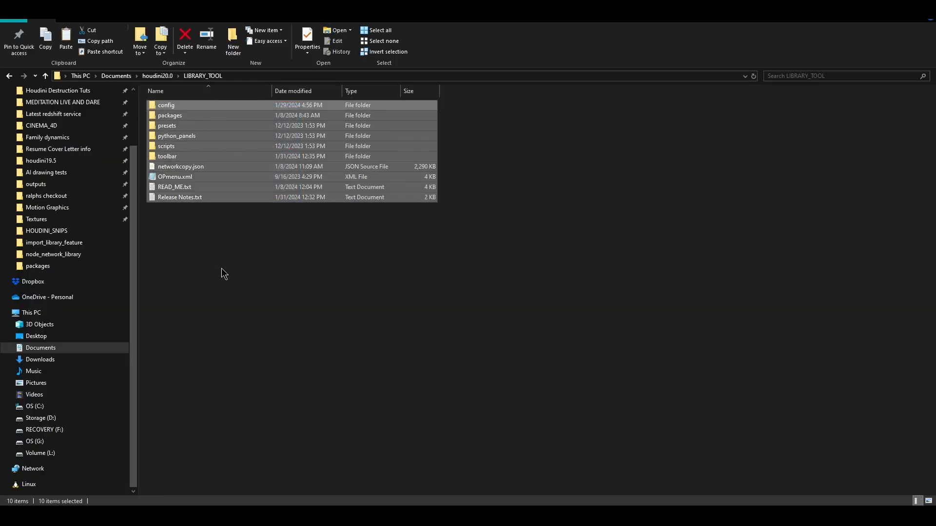
click(222, 269)
click(199, 179)
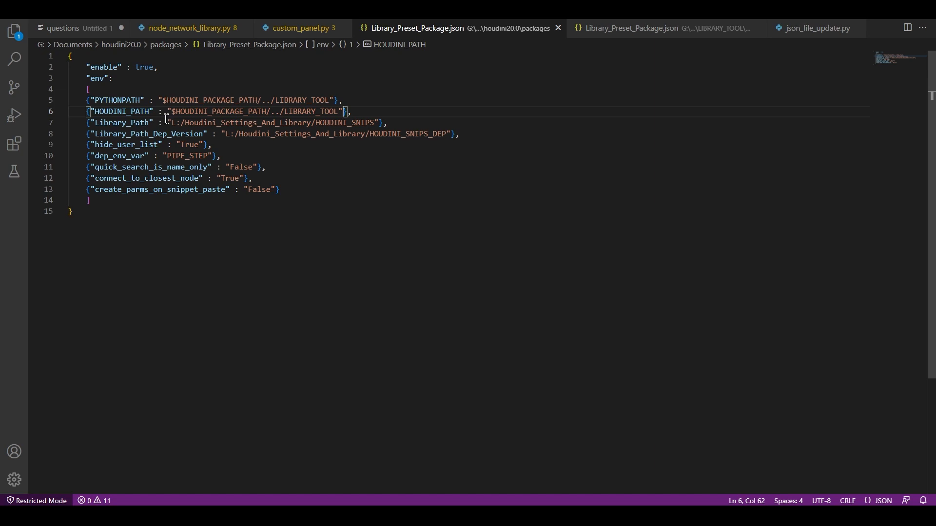
Examine the user folders in L:/Houdini_Settings_And_Library/HOUDINI_SNIPS in File Explorer and return to the Library_Path entry in Visual Studio Code
key(alt+Tab)
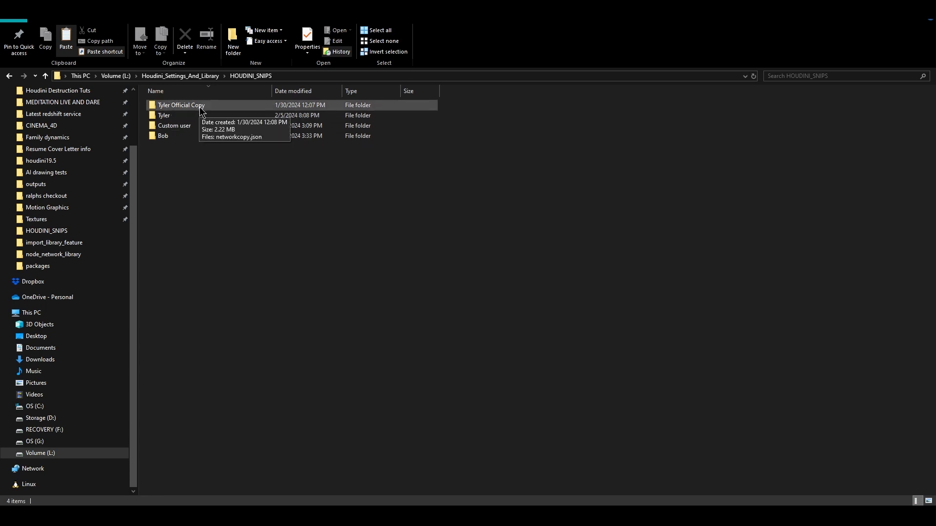
drag(207, 169, 227, 104)
click(205, 171)
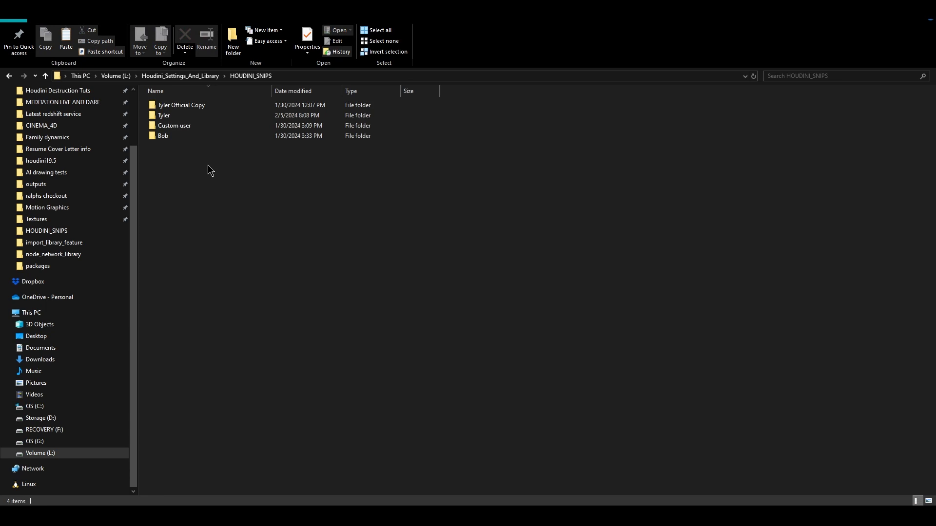
key(alt+Tab)
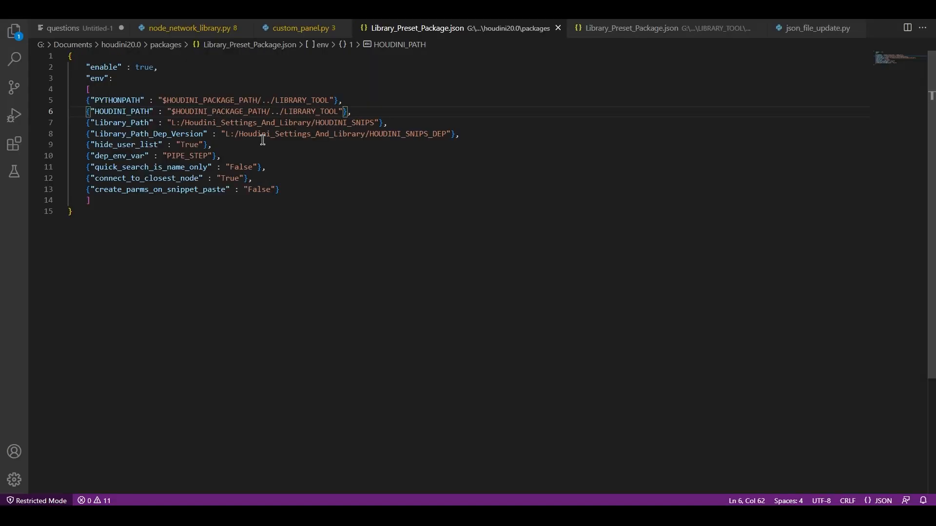
Look inside the second user folder in HOUDINI_SNIPS, go back up one level, and return to the package file in Visual Studio Code
key(alt+Tab)
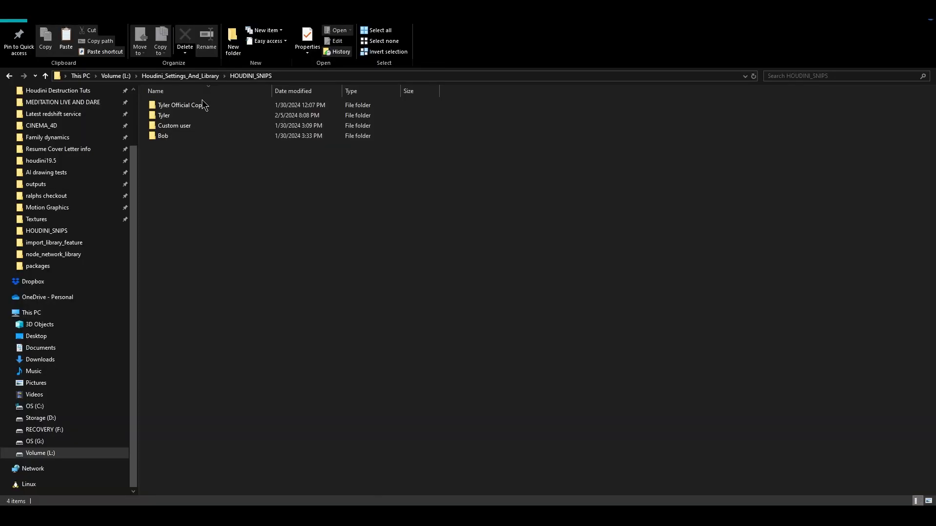
double_click(197, 115)
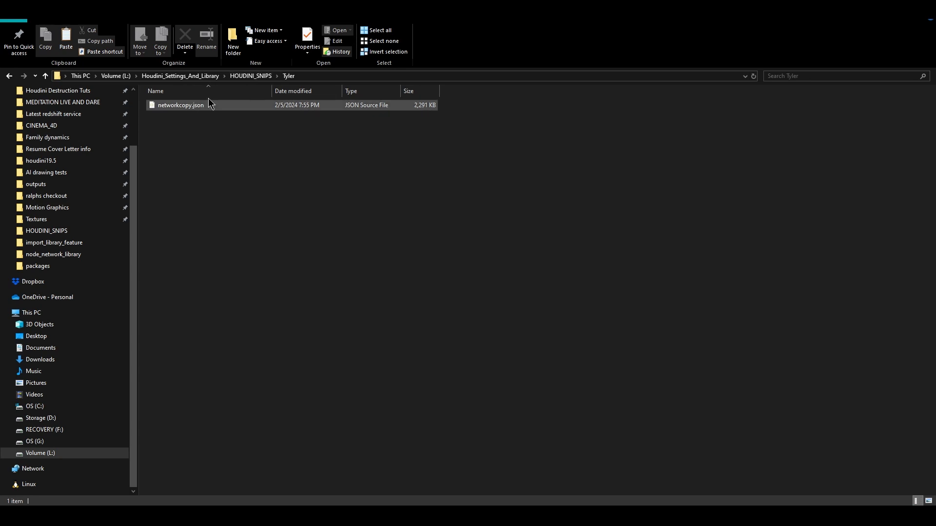
click(250, 76)
click(244, 194)
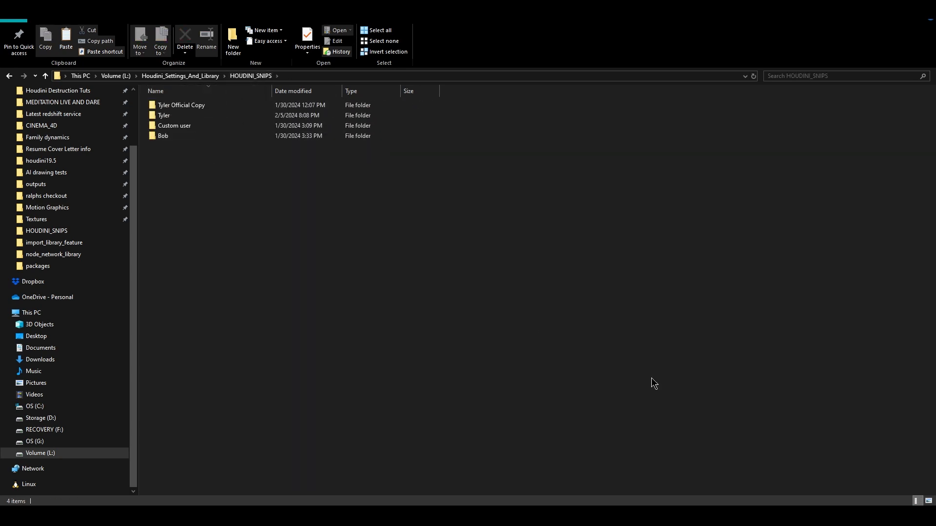
mouse_move(615, 515)
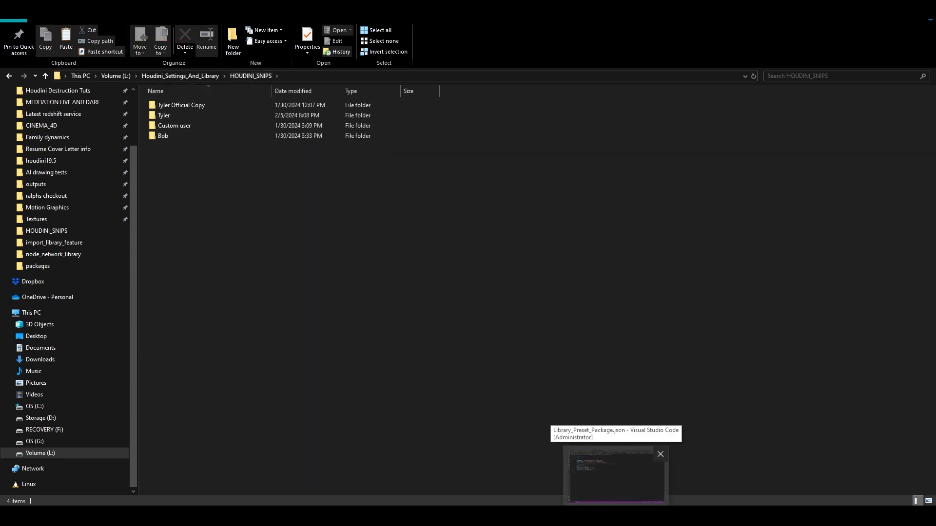
click(615, 475)
click(102, 167)
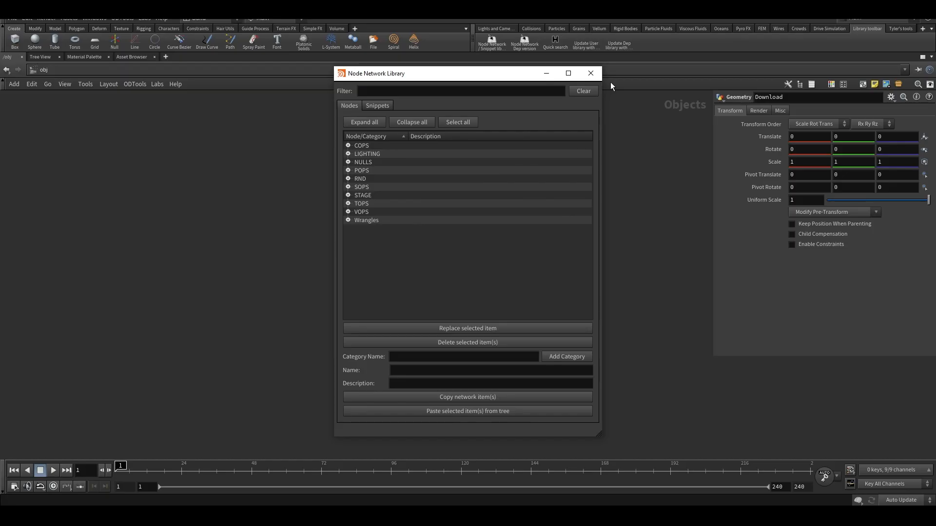
In Houdini, close the Node Network Library window and run Update User library with file, choosing to create a new category
click(591, 73)
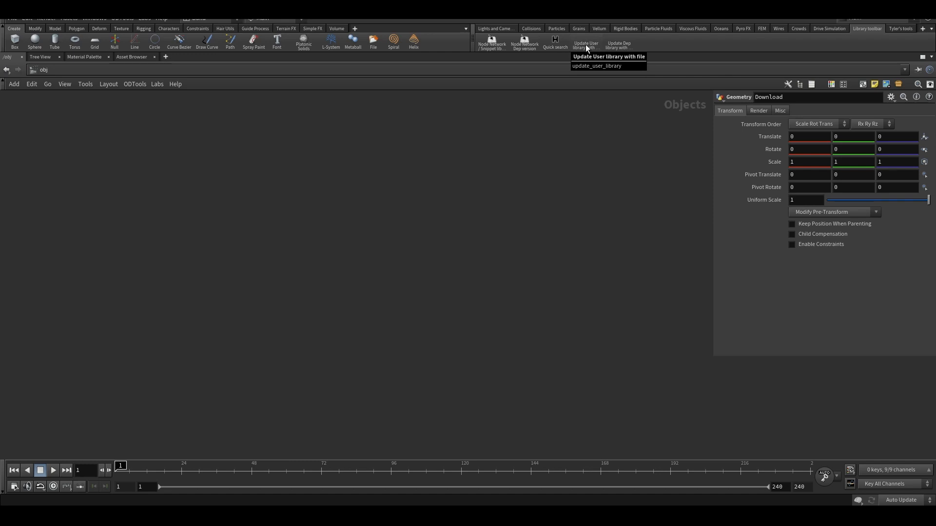
click(586, 48)
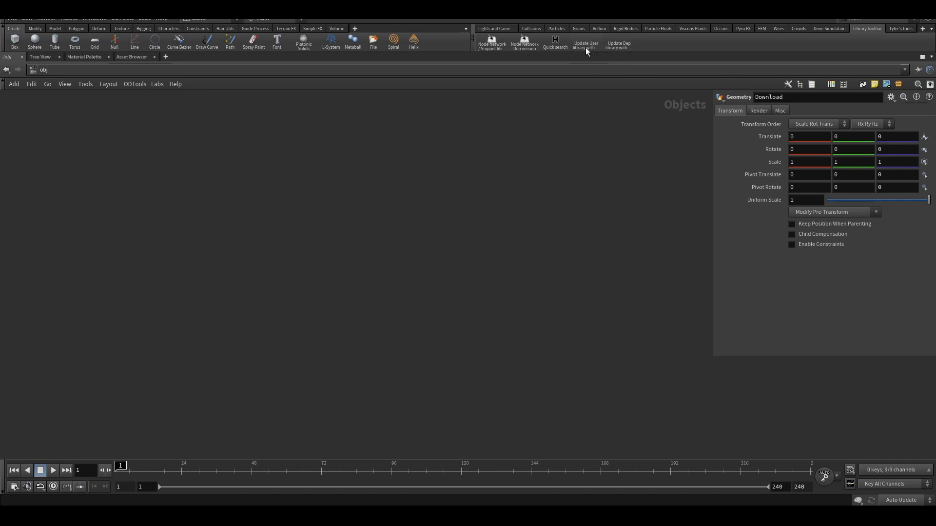
drag(578, 28, 519, 201)
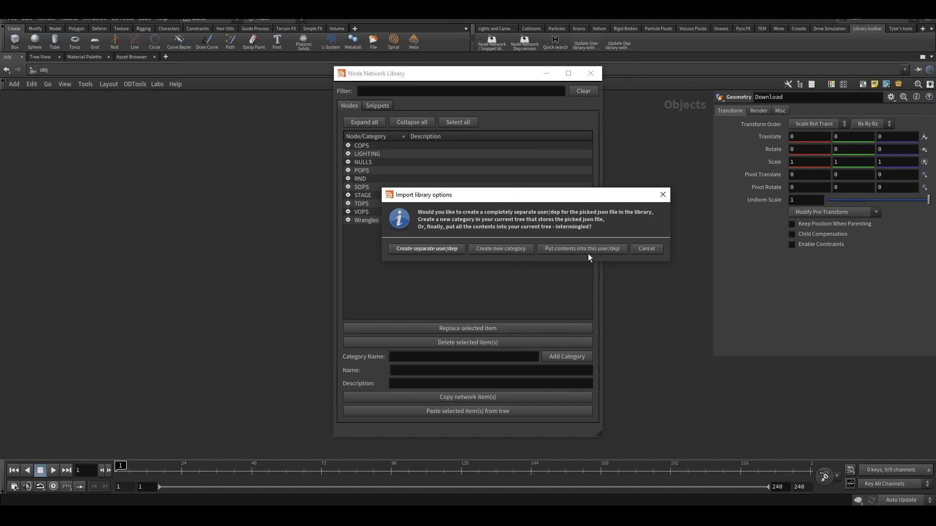
click(511, 251)
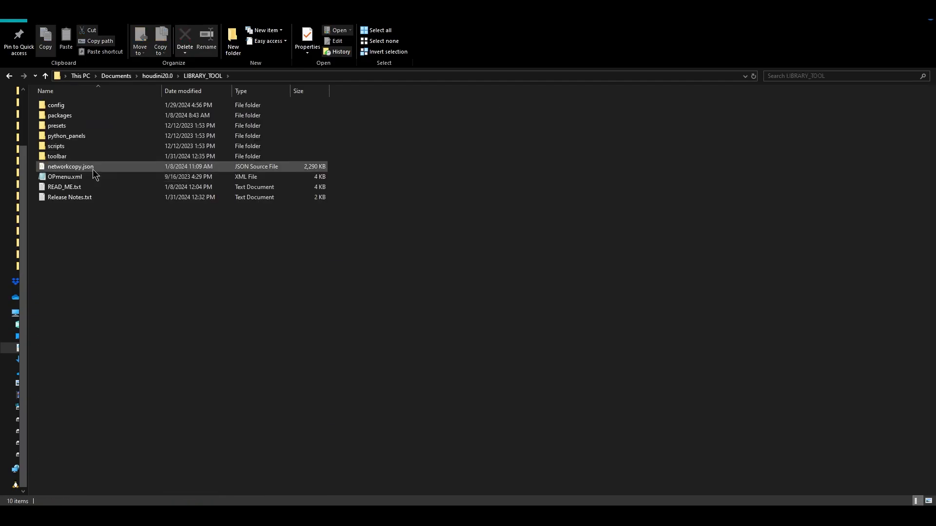
Import networkcopy.json from G:\Documents\houdini20.0\LIBRARY_TOOL into the library, copying the folder path from File Explorer
click(93, 169)
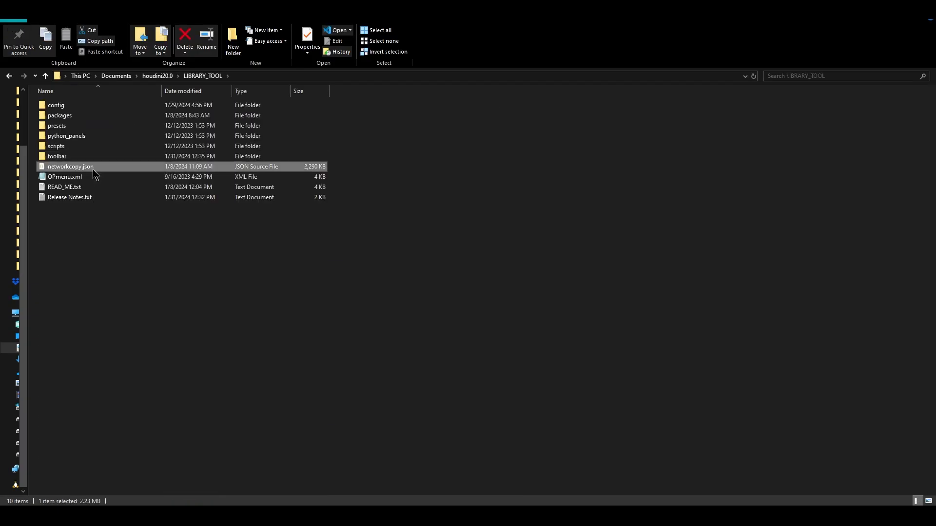
click(289, 77)
click(437, 329)
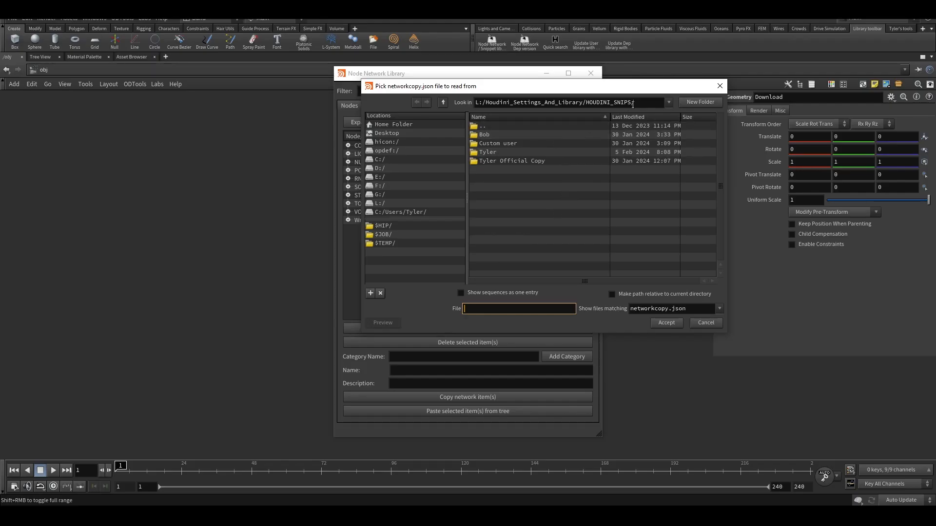
click(633, 104)
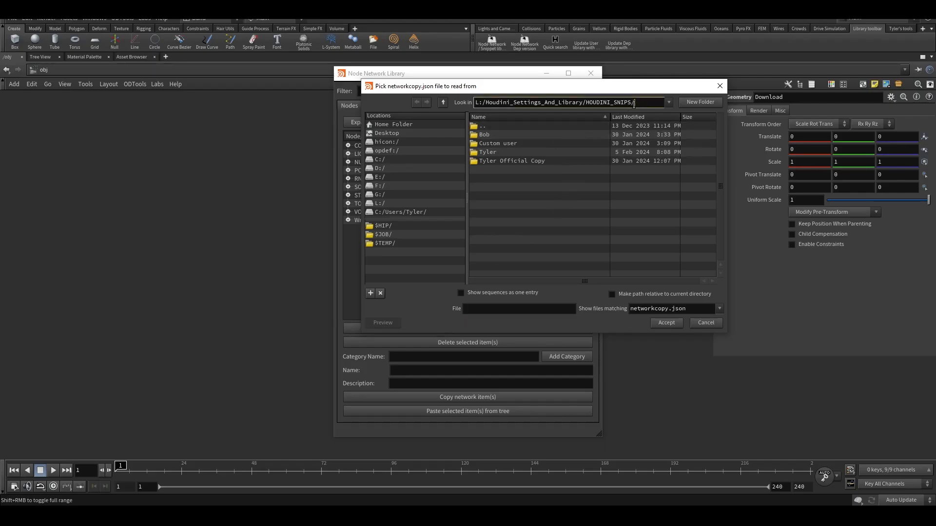
key(ctrl+a)
text(G:\Documents\houdini20.0\LIBRARY_TOOL)
key(Return)
click(496, 187)
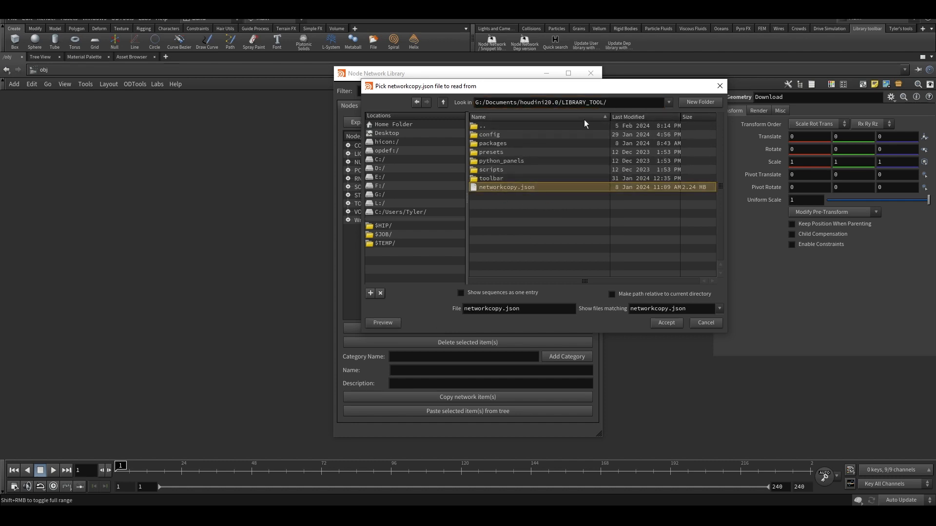
double_click(525, 189)
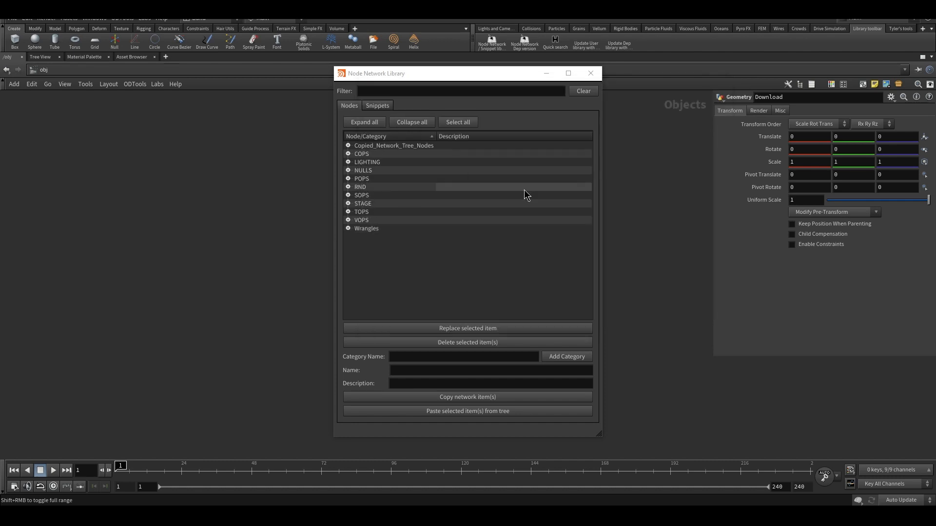
Inspect the imported category's contents among the library's nodes and check the library's snippets for imported entries
click(348, 145)
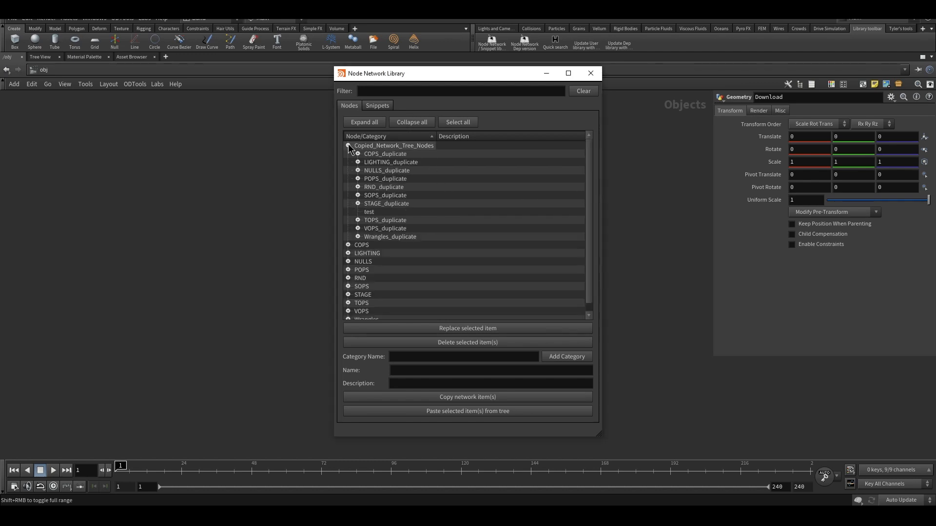
click(348, 145)
click(377, 105)
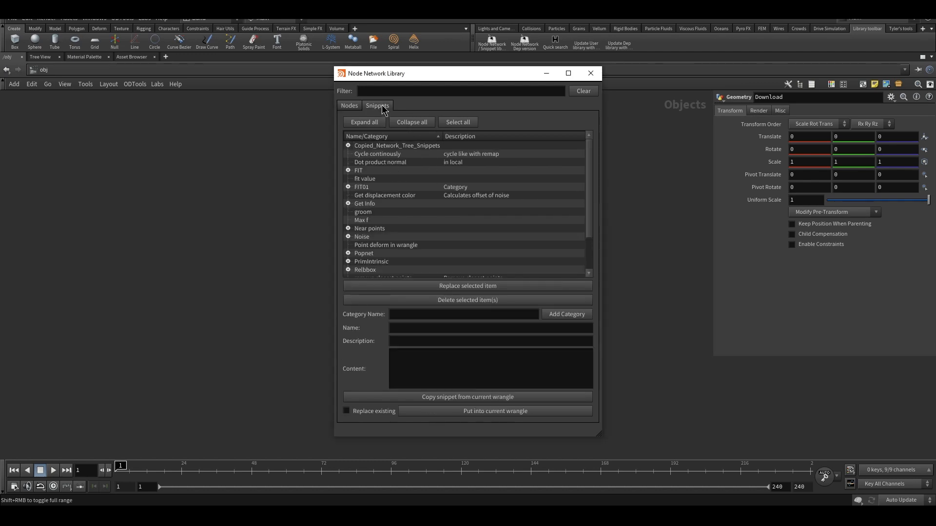
click(349, 105)
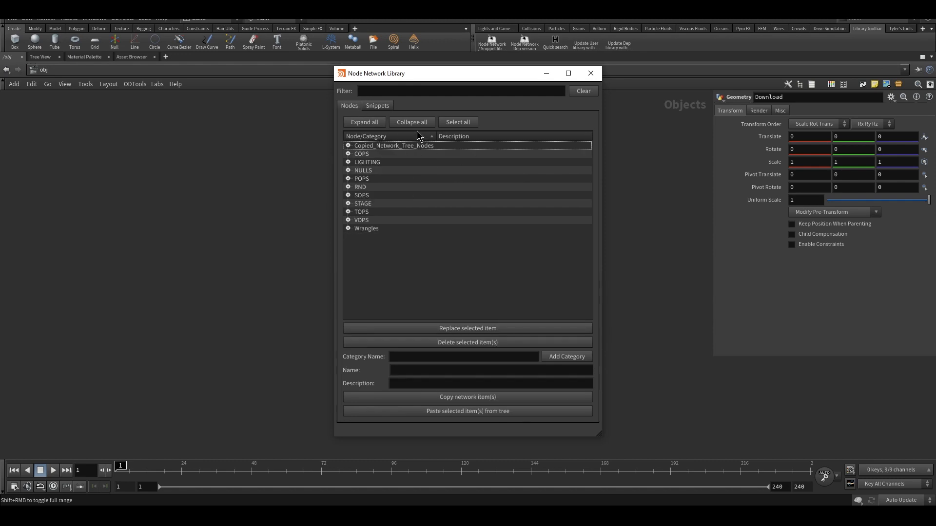
click(589, 44)
click(692, 96)
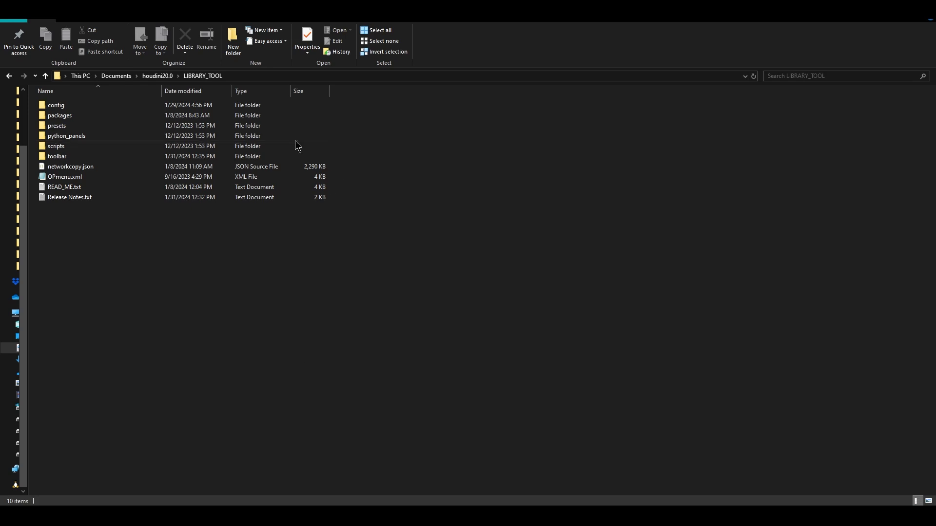
Open LIBRARY_TOOL's own Library_Preset_Package.json from its packages folder and check the Library_Path entry of the houdini20.0 packages copy
drag(119, 310, 146, 85)
click(160, 76)
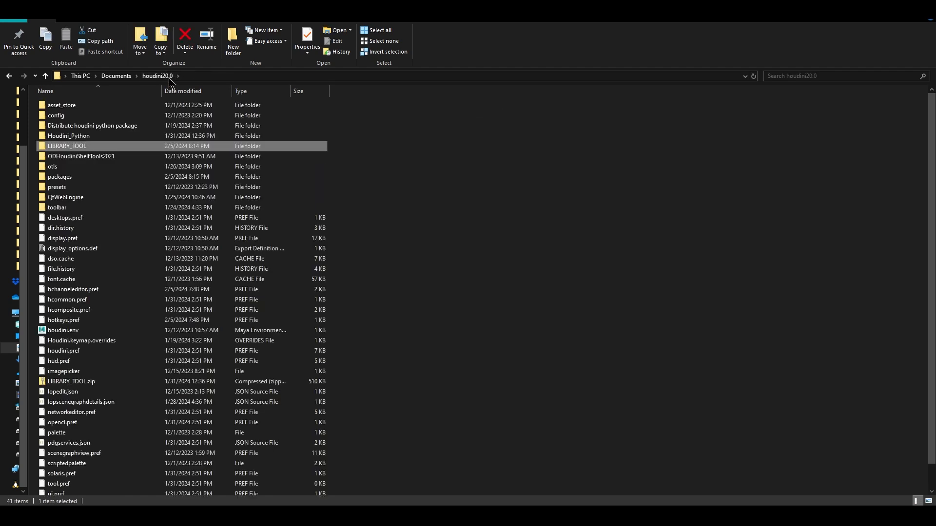
double_click(110, 146)
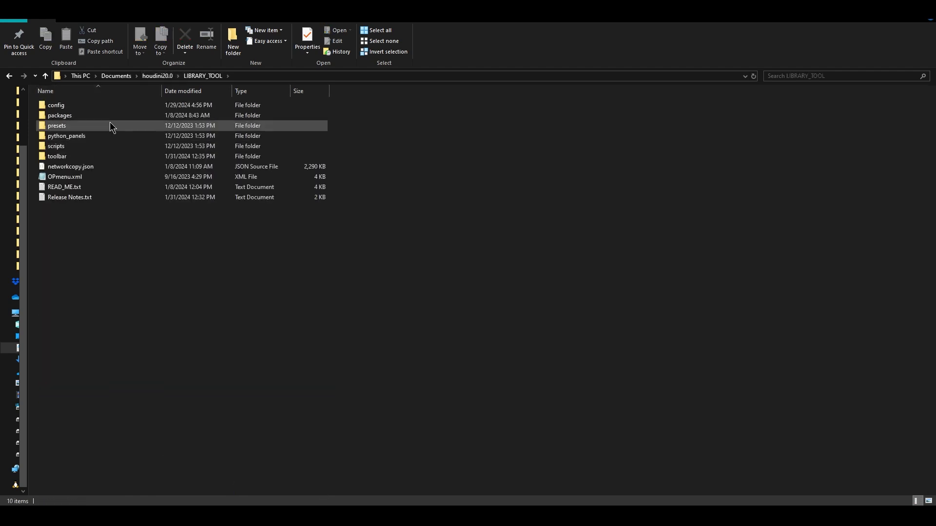
double_click(113, 115)
right_click(118, 107)
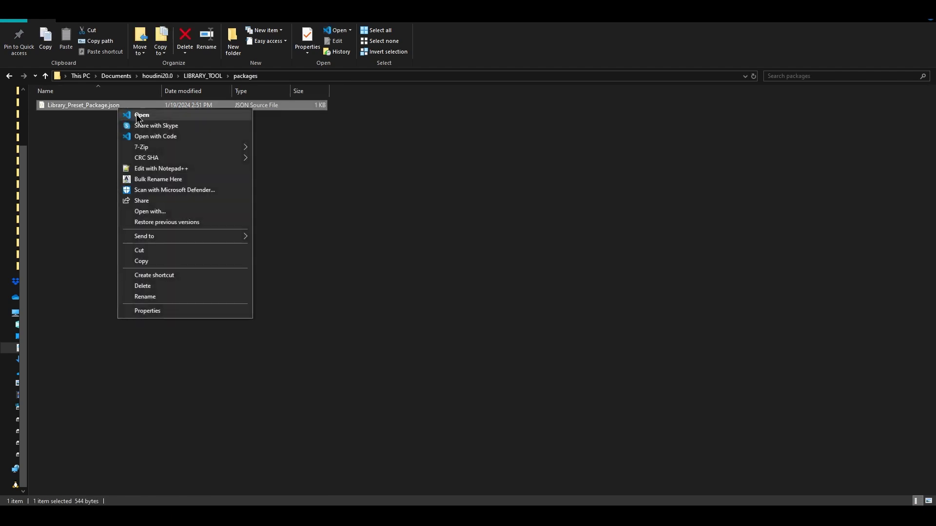
click(138, 117)
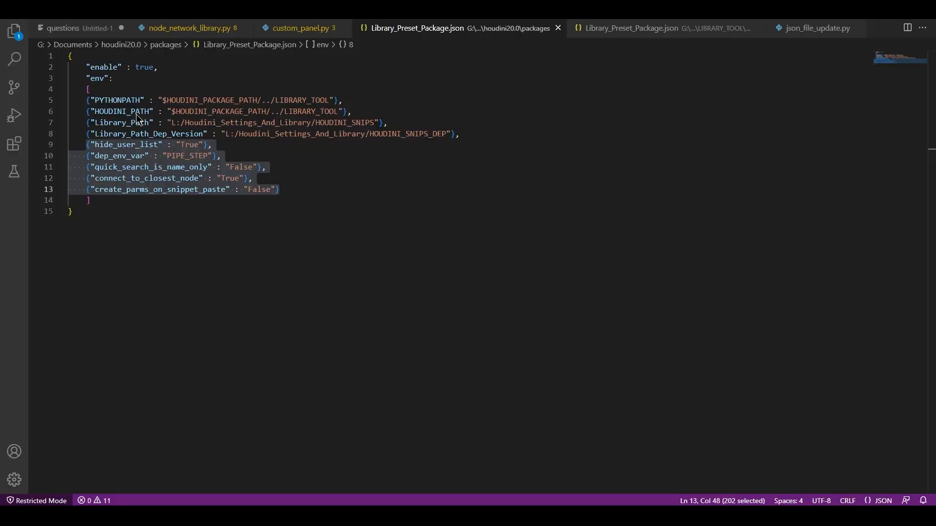
click(463, 33)
click(325, 122)
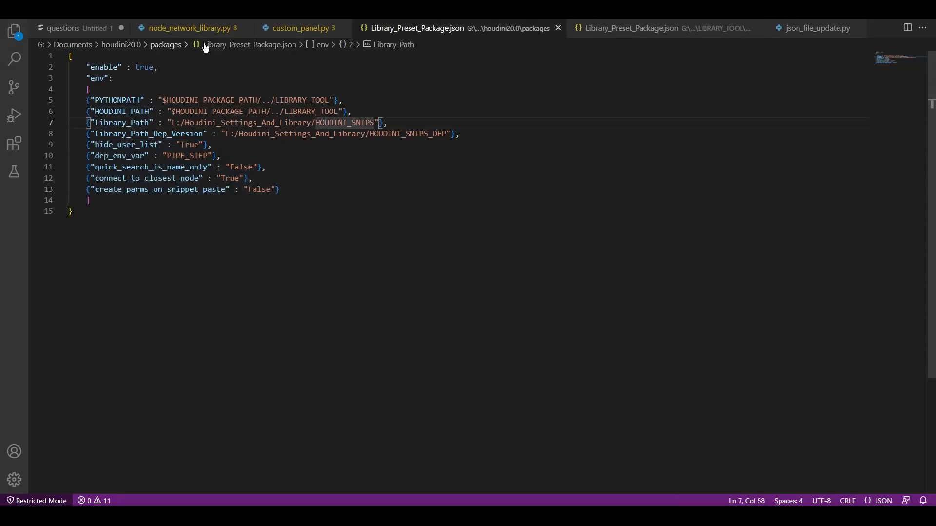
Open Library_Preset_Package.json from the houdini20.0 packages folder and compare it with the version inside LIBRARY_TOOL
click(343, 513)
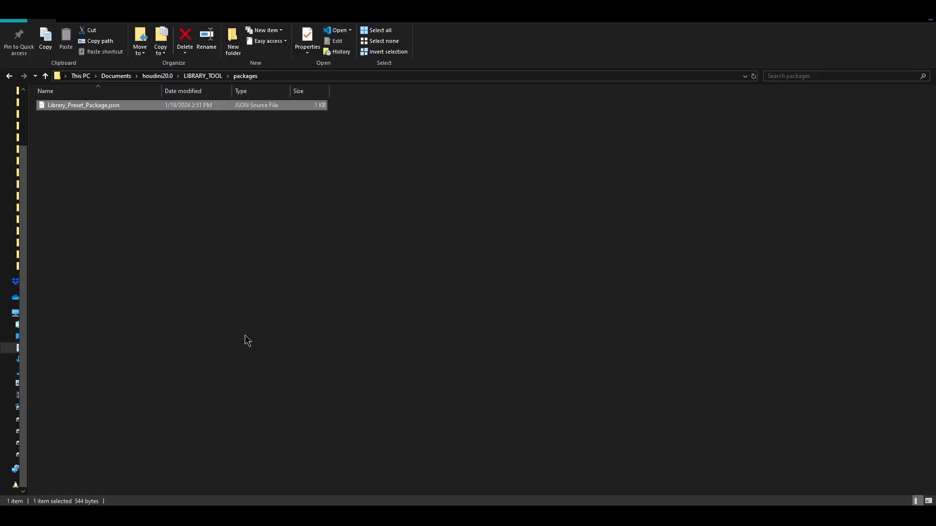
click(159, 76)
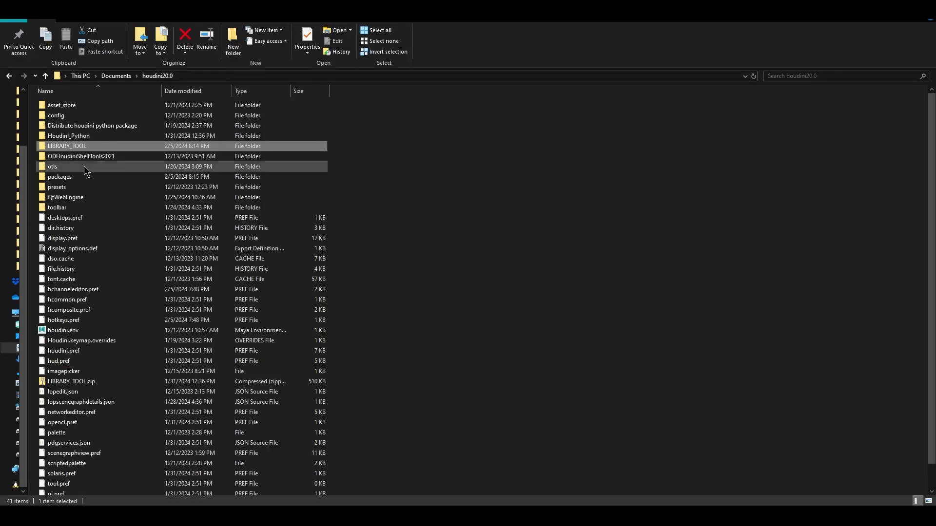
click(77, 178)
double_click(77, 177)
click(89, 115)
right_click(88, 115)
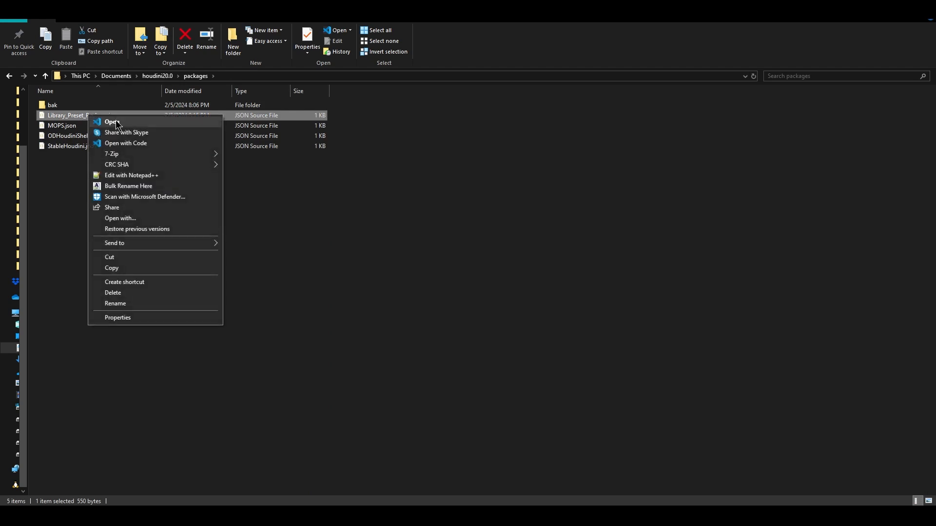
click(119, 122)
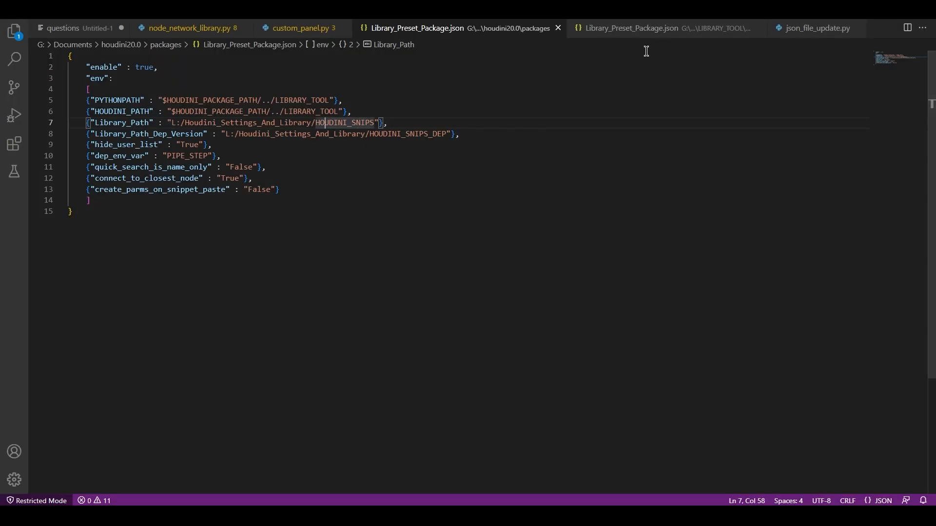
click(646, 34)
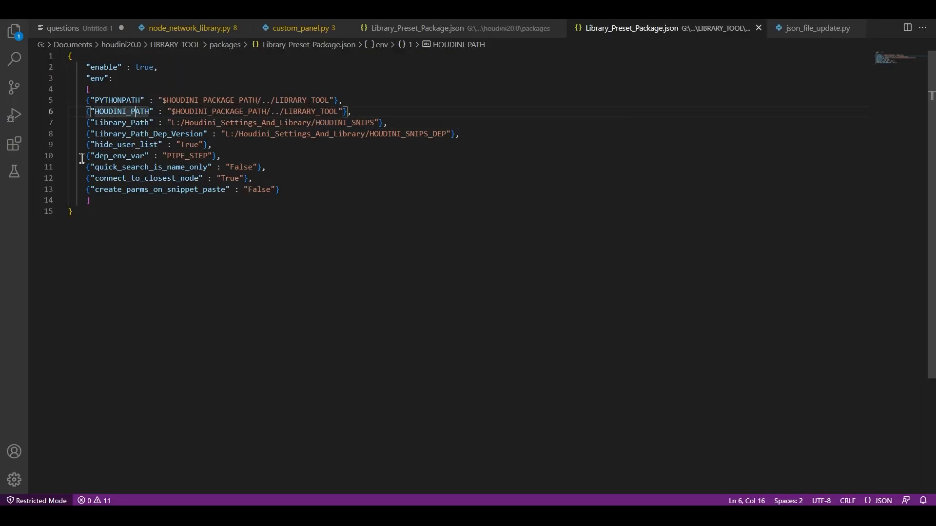
Compare the create_parms_on_snippet_paste entry and preceding comma between the LIBRARY_TOOL and houdini20.0 copies of Library_Preset_Package.json
drag(84, 189, 296, 194)
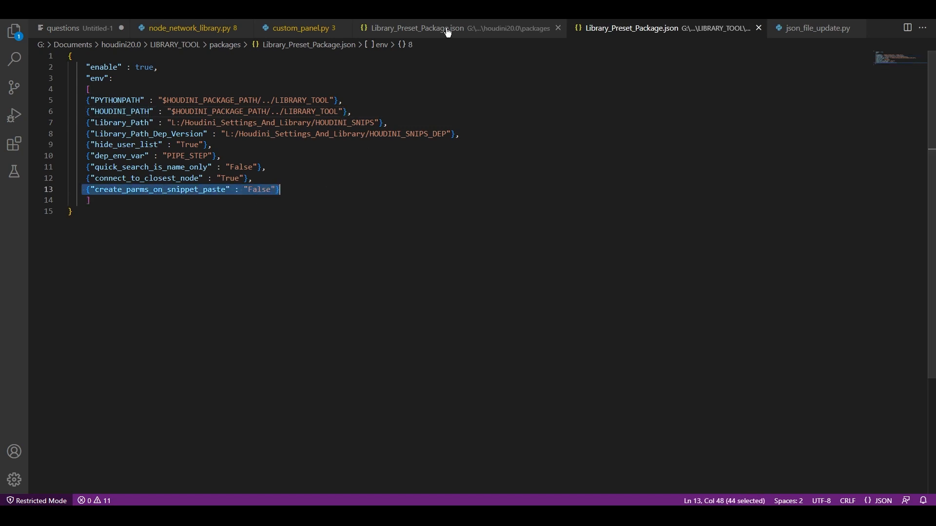
key(ctrl+Tab)
click(248, 179)
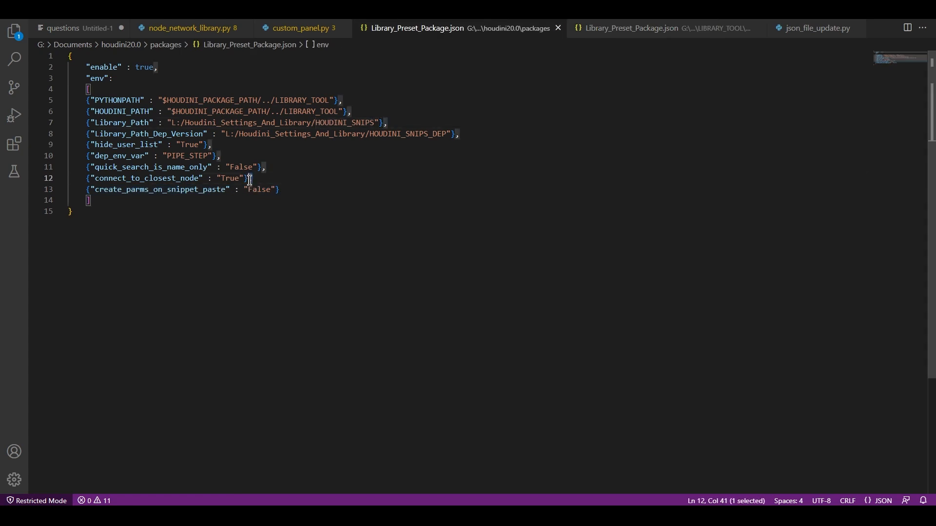
click(279, 190)
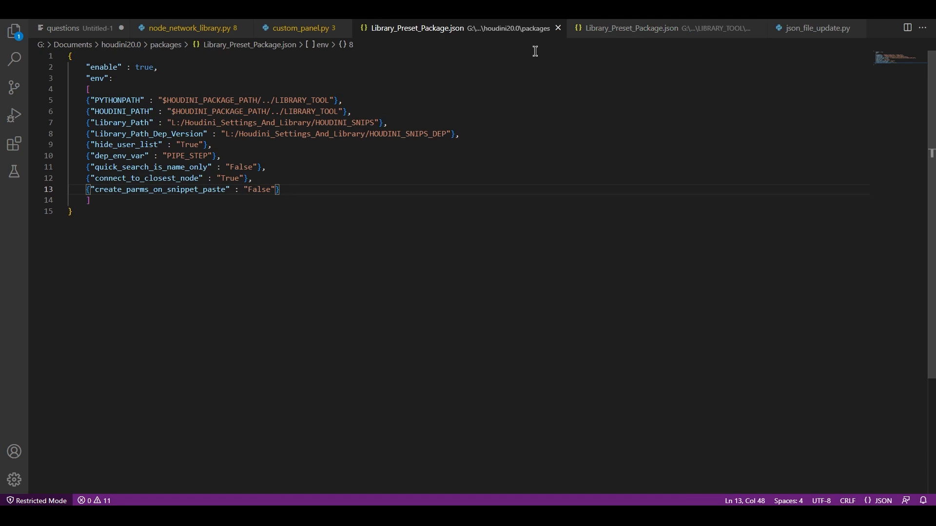
click(630, 30)
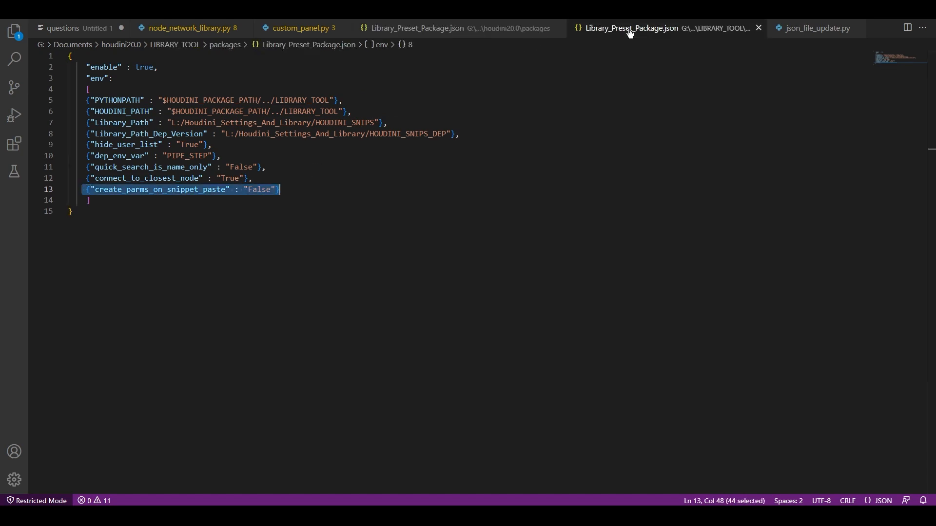
click(432, 29)
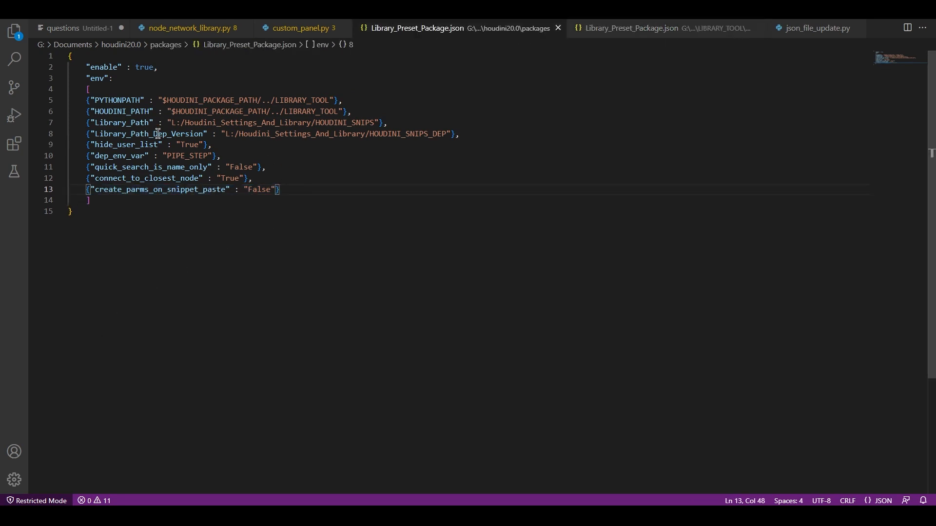
Review the PYTHONPATH, HOUDINI_PATH, Library_Path and Library_Path_Dep_Version entries in the houdini20.0 packages copy and check them against the LIBRARY_TOOL copy
drag(82, 101, 513, 139)
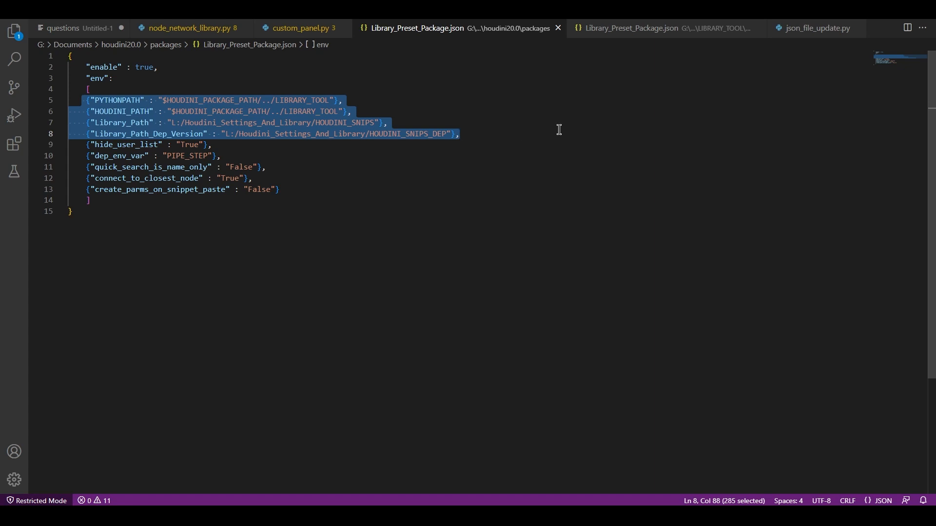
click(99, 122)
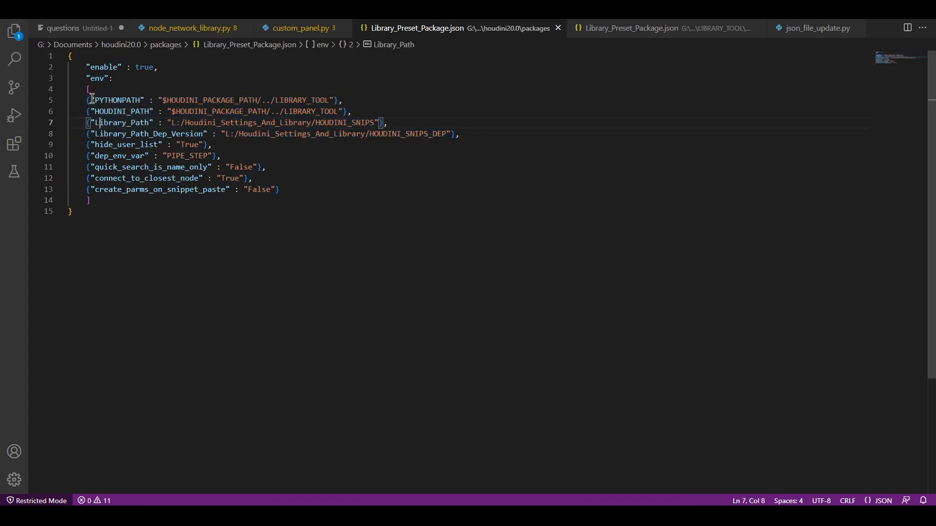
click(86, 89)
shift+click(510, 143)
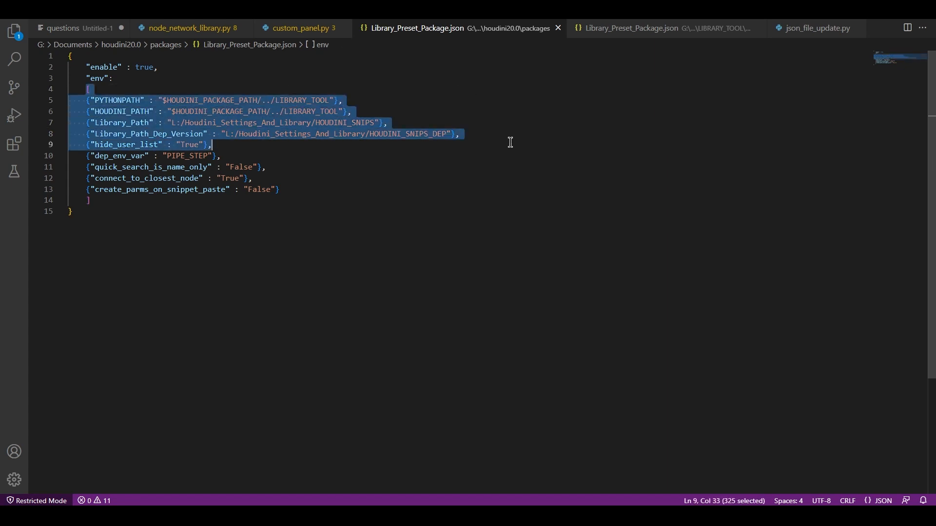
click(511, 142)
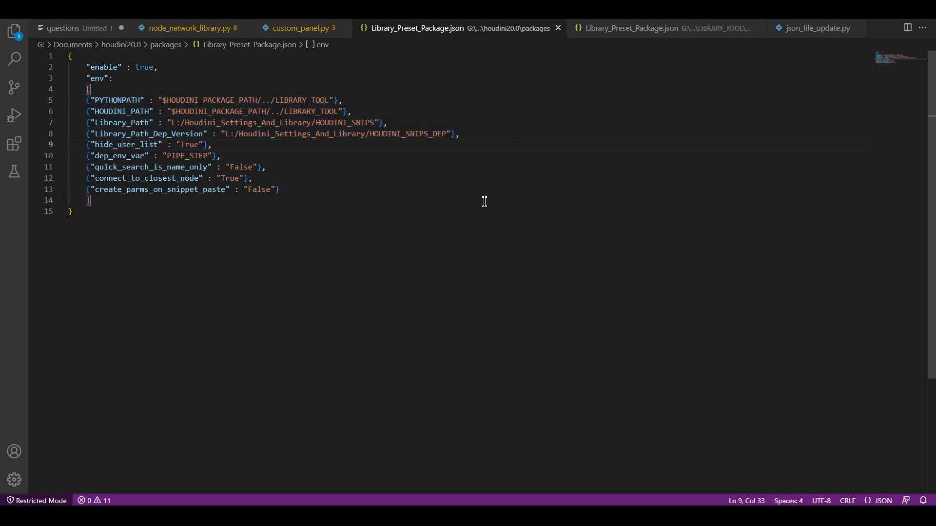
drag(81, 100, 90, 100)
shift+click(518, 136)
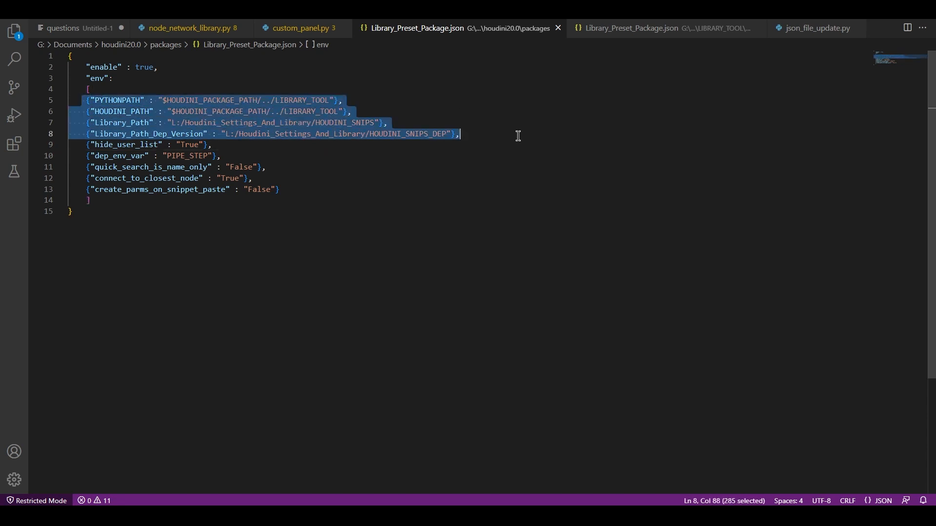
click(282, 189)
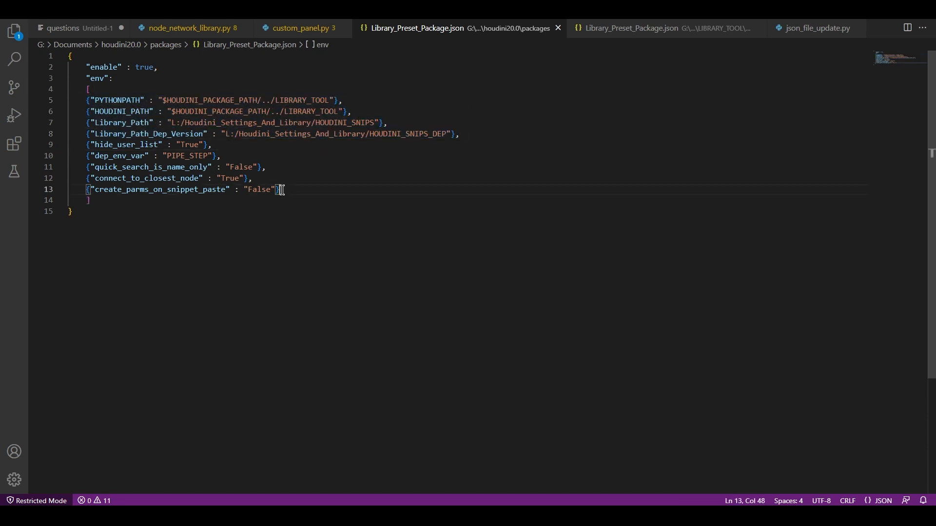
click(650, 29)
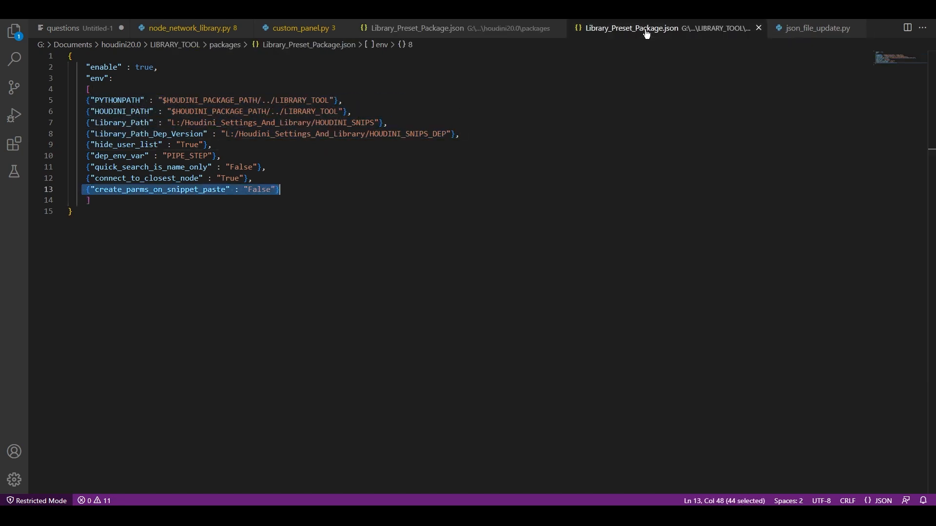
click(317, 155)
Switch to File Explorer and browse from the houdini20.0 packages folder to the LIBRARY_TOOL folder
mouse_move(378, 516)
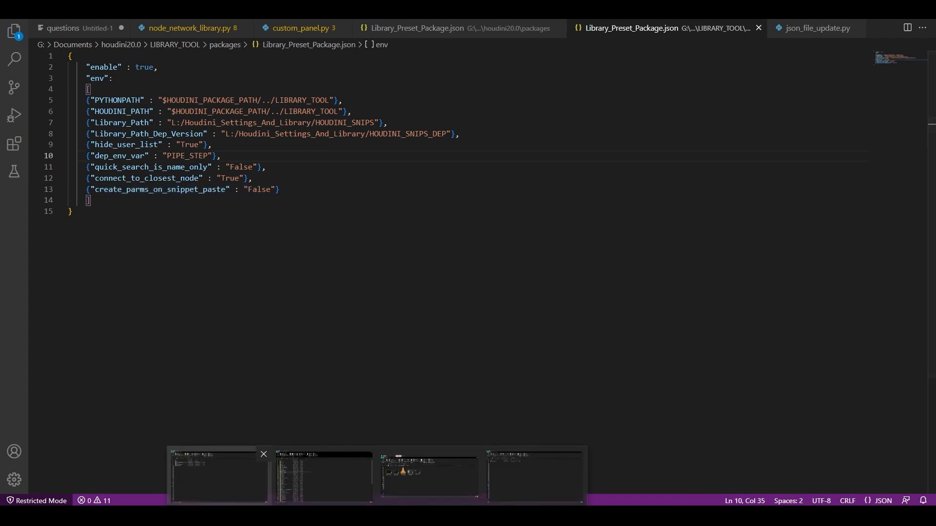
click(219, 475)
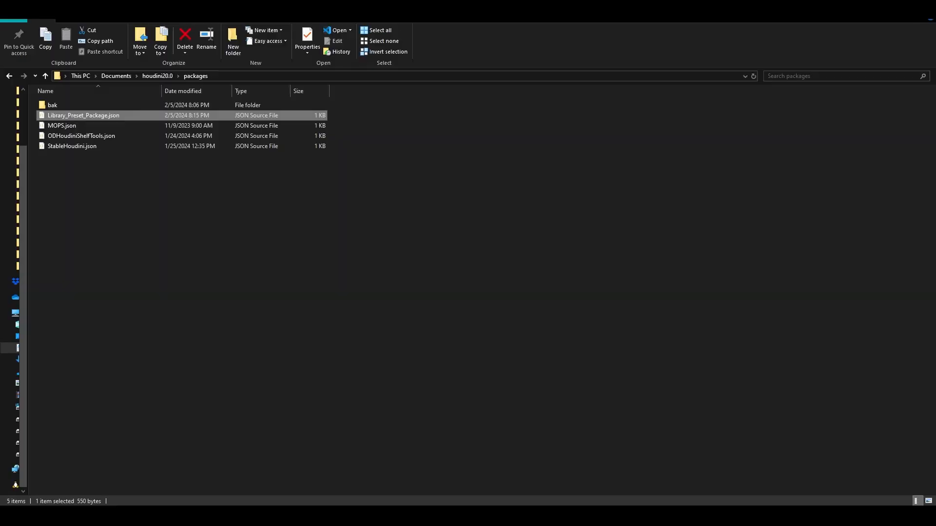
click(167, 79)
drag(84, 268, 70, 89)
click(175, 314)
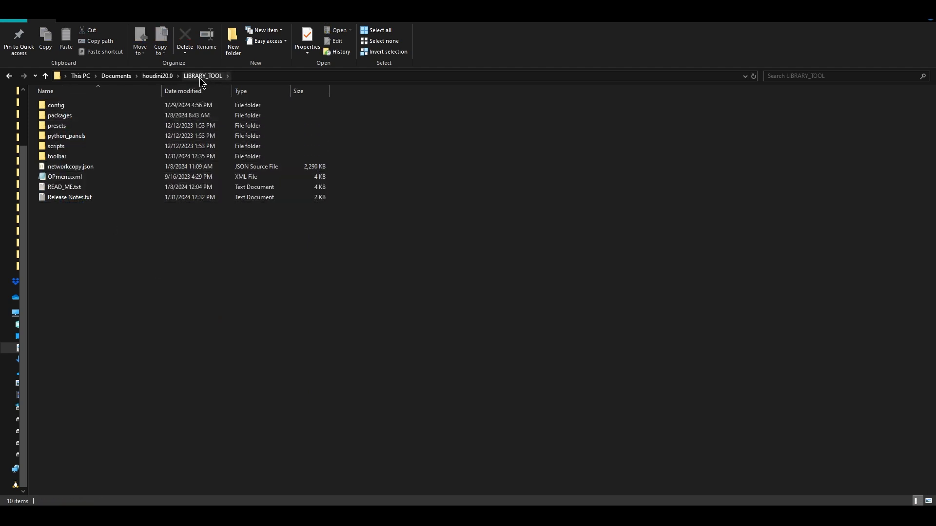
Browse to L:\Houdini_Settings_And_Library\HOUDINI_SNIPS and inspect its user folders, including Custom user
click(15, 477)
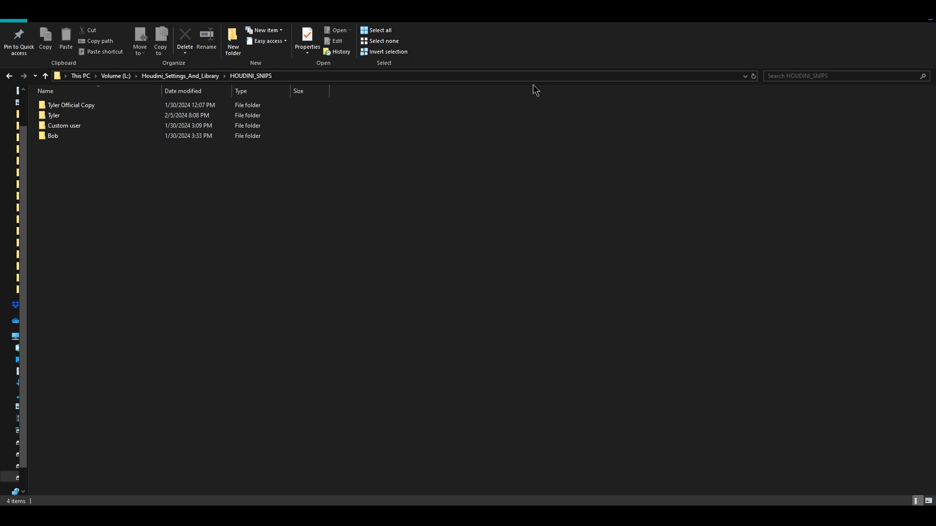
click(86, 128)
ctrl+click(95, 105)
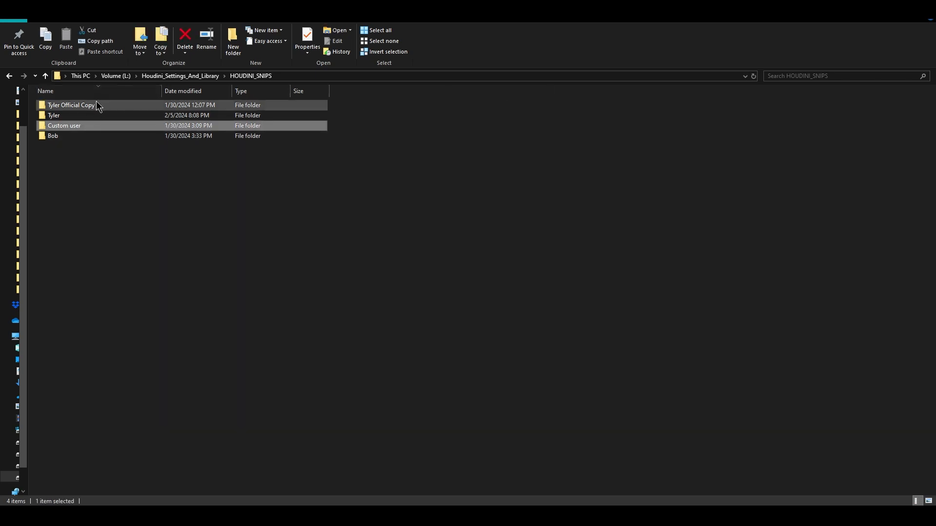
click(171, 222)
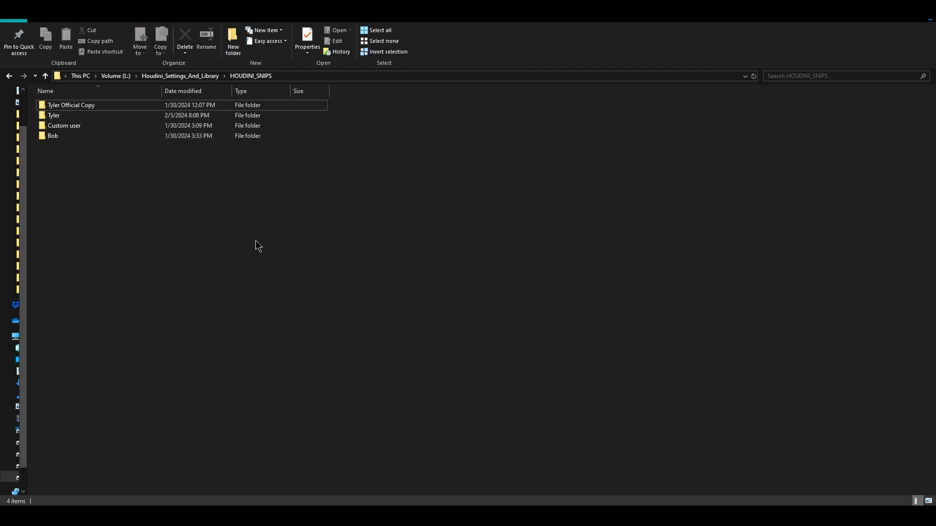
Check the hide_user_list value in Library_Preset_Package.json and open the Node Network Library window in Houdini, moving it aside
key(alt+Tab)
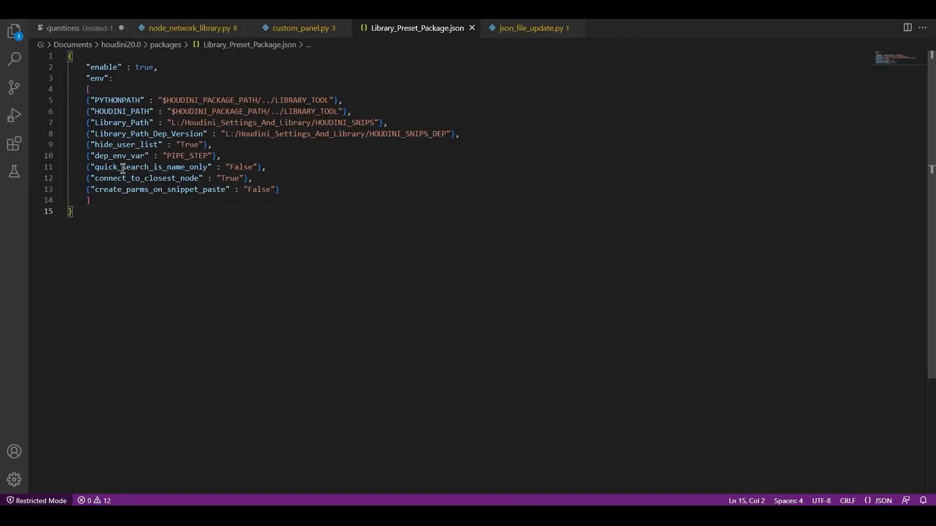
drag(94, 144, 161, 145)
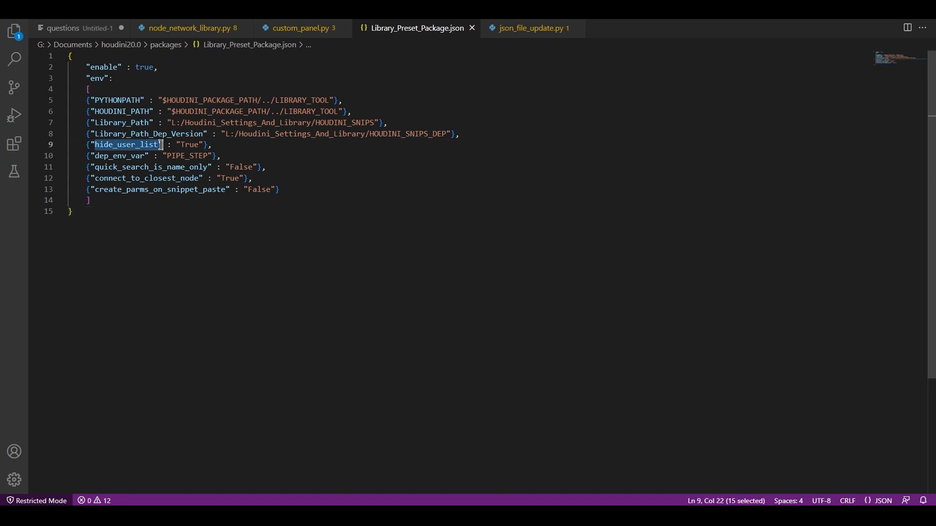
double_click(188, 144)
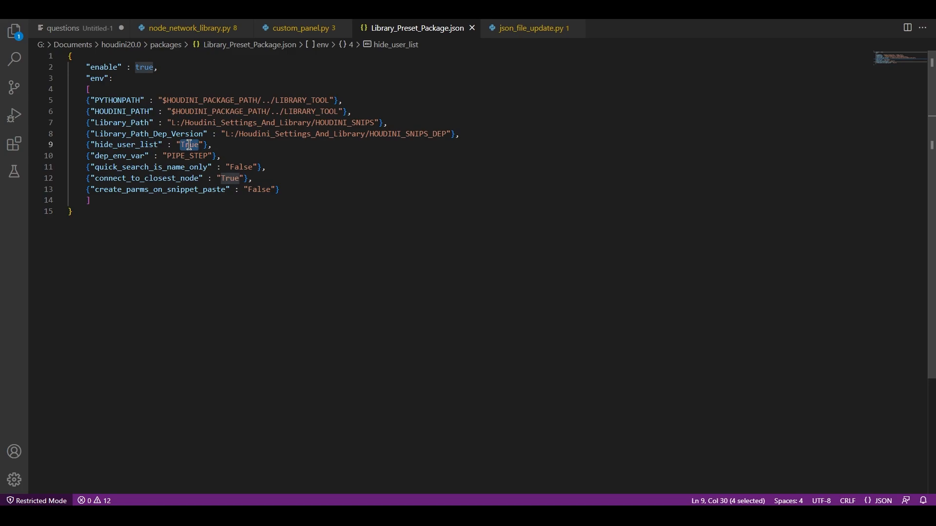
key(alt+Tab)
click(490, 44)
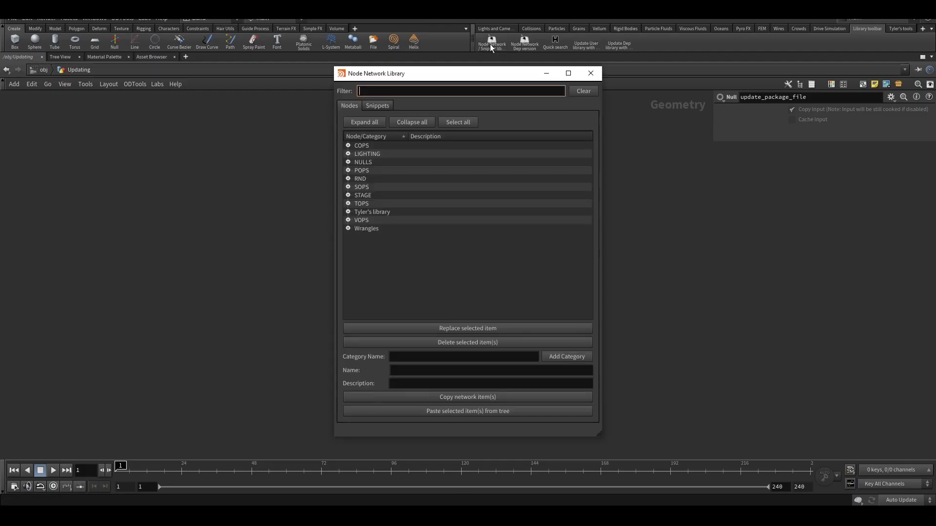
drag(449, 78, 213, 74)
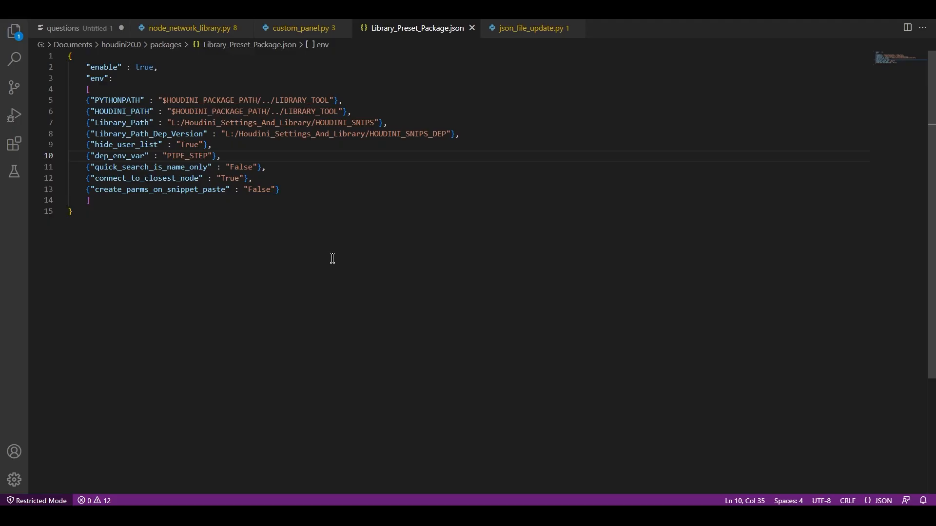
Examine the dep_env_var value and the LIBRARY_TOOL folder name in the PYTHONPATH entry of Library_Preset_Package.json
double_click(176, 157)
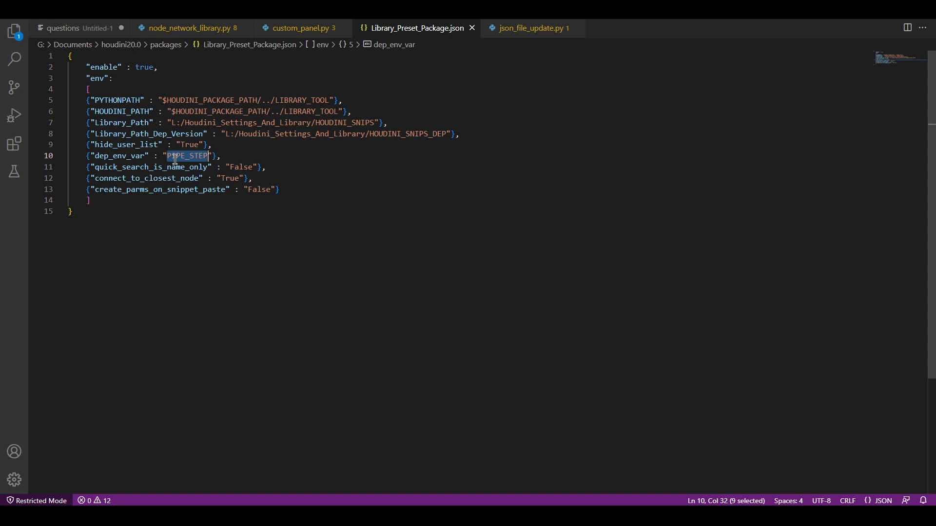
key(alt+Tab)
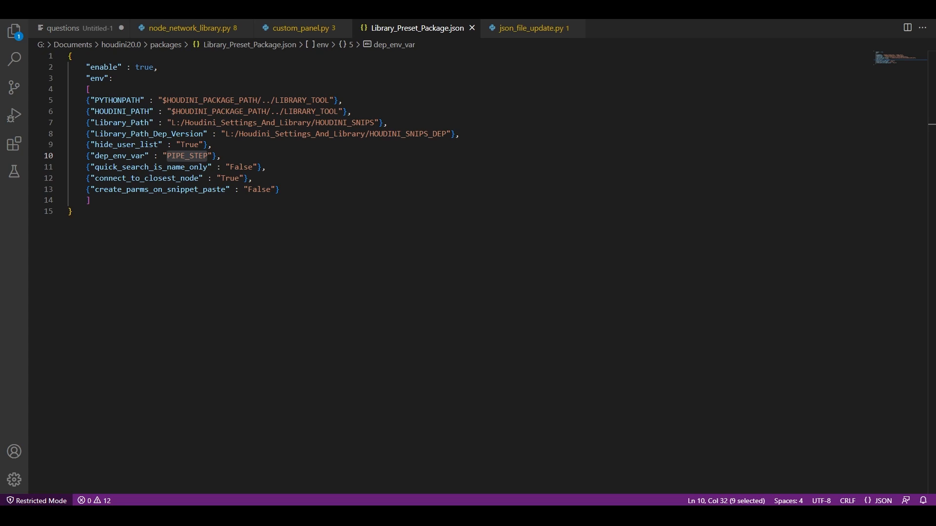
click(279, 190)
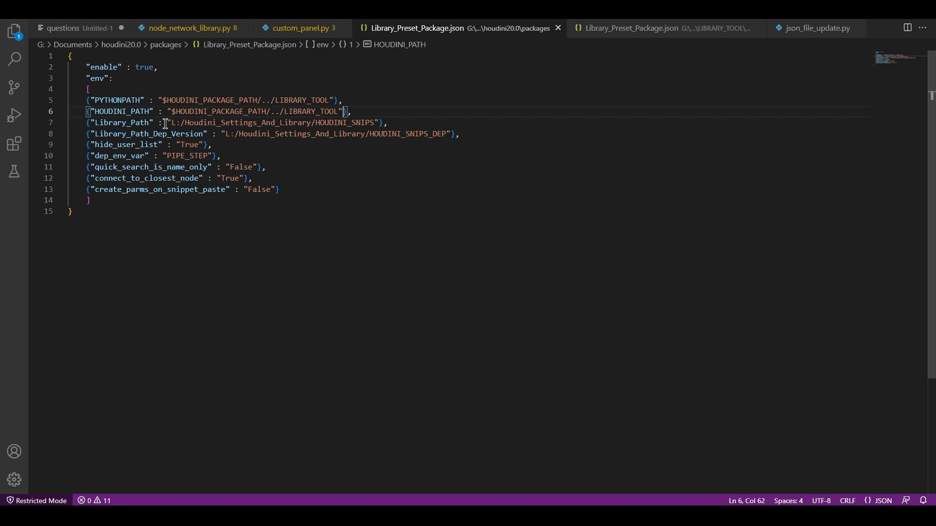
click(288, 101)
double_click(288, 101)
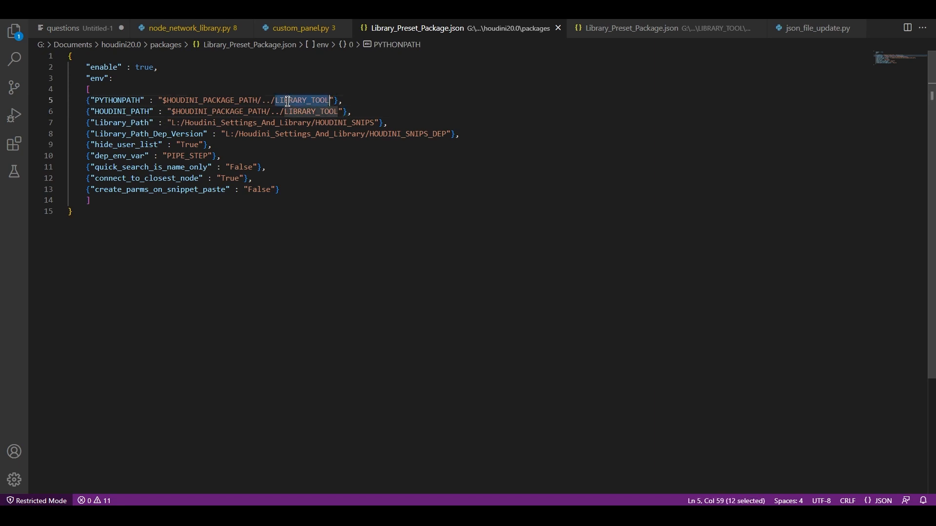